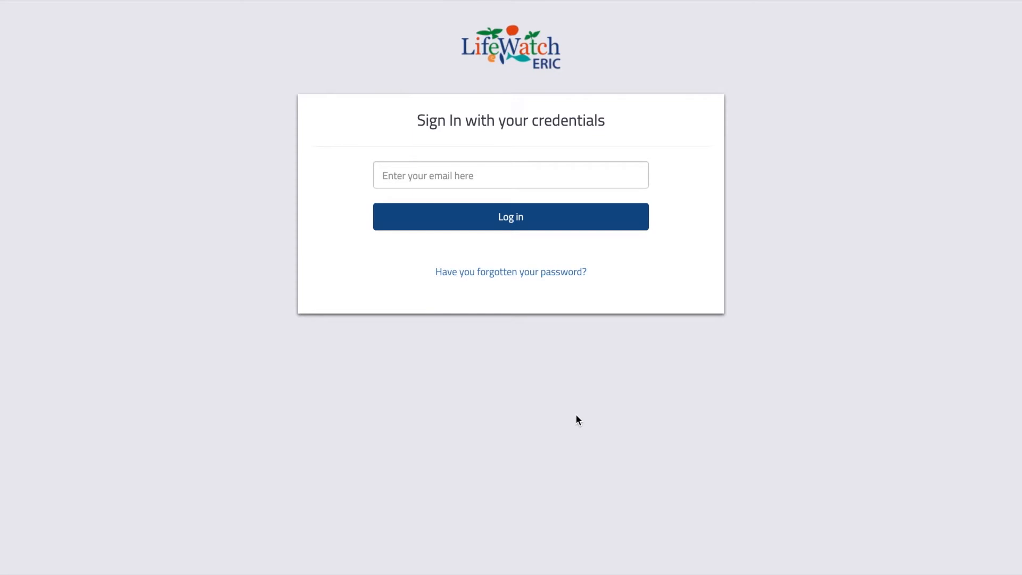
Step: Enter the account email, continue to the password step, and paste in the password
click(538, 186)
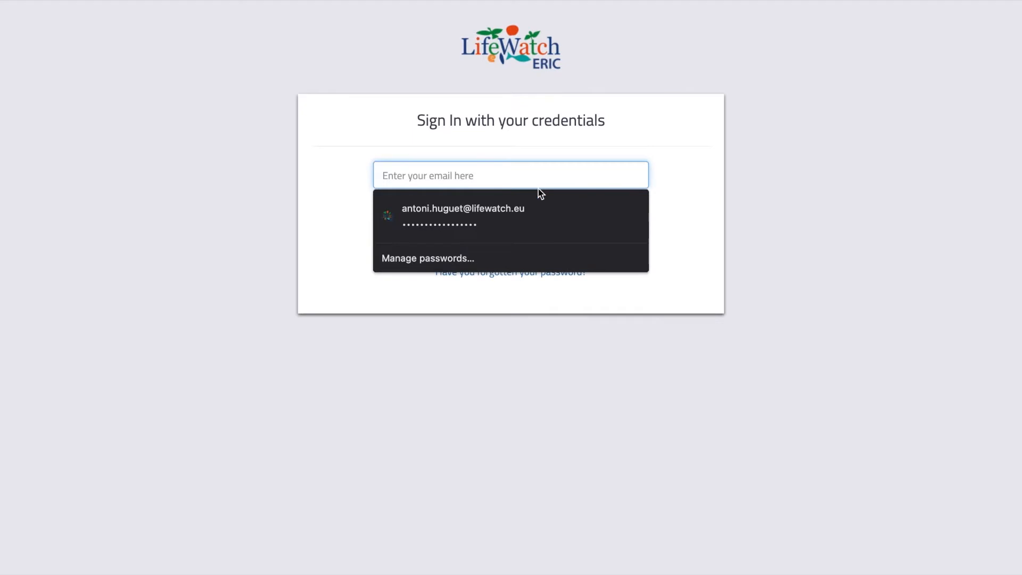
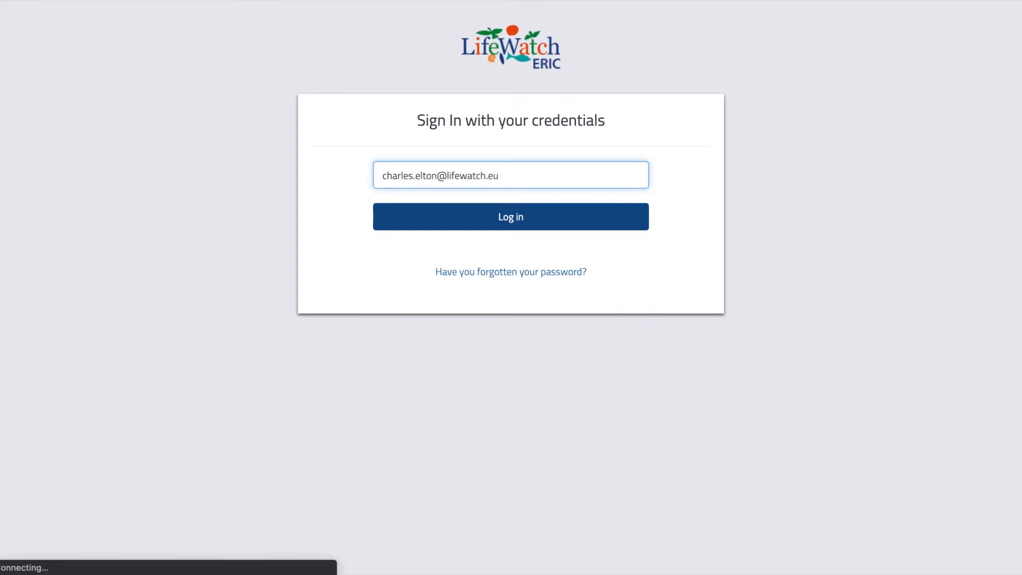
click(551, 212)
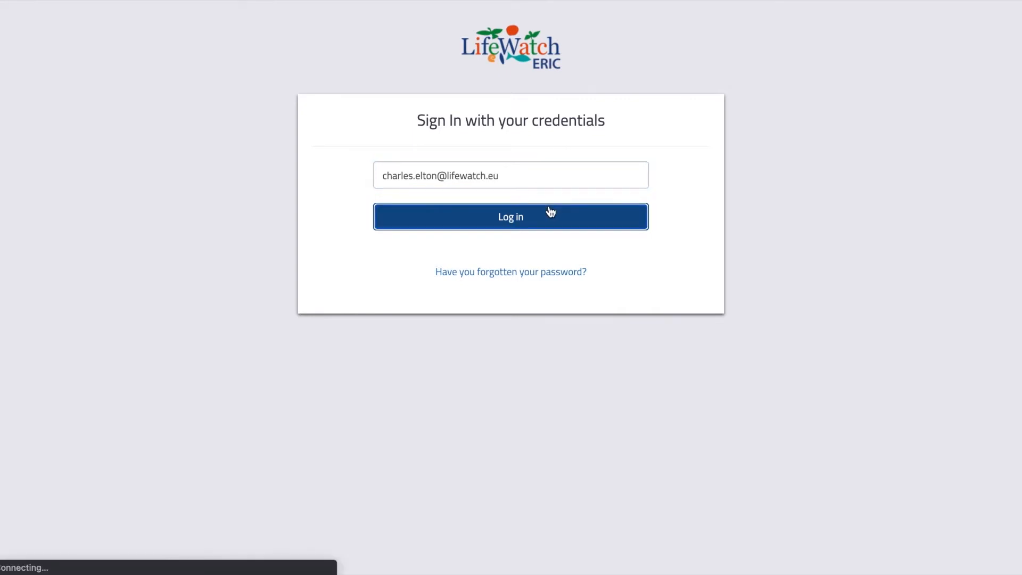
key(ctrl+v)
Step: Submit the credentials to sign in and reach the welcome page with Mail and Tesseract BETA
click(557, 258)
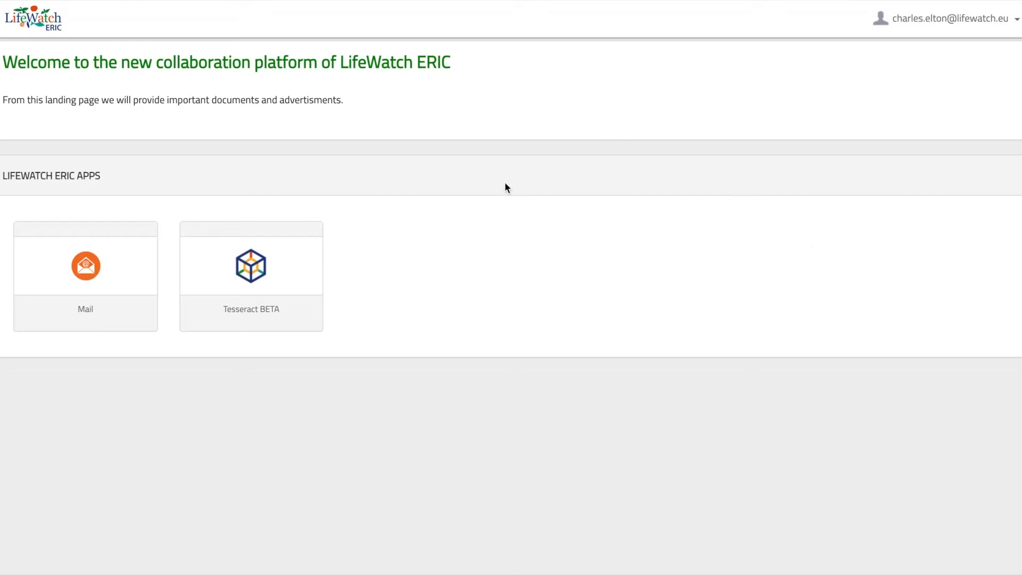
Step: Launch Tesseract BETA into Personal space, briefly checking the account options menu
click(285, 274)
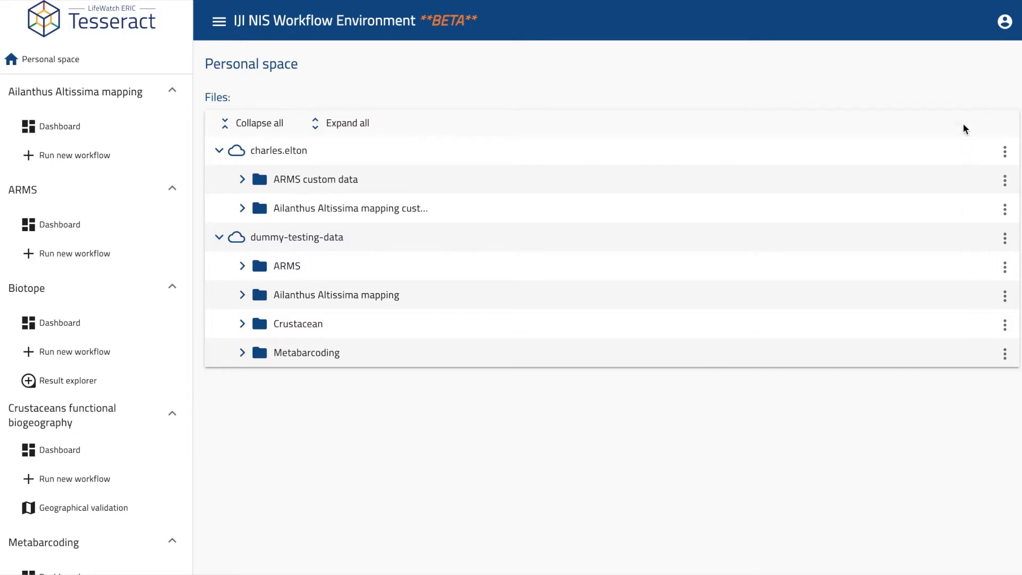
click(1004, 21)
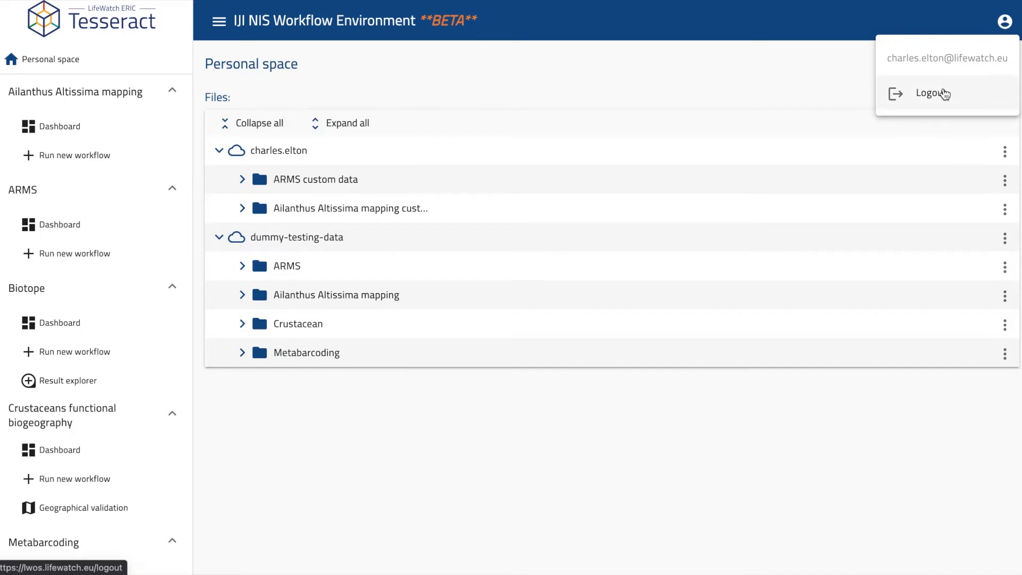
click(765, 79)
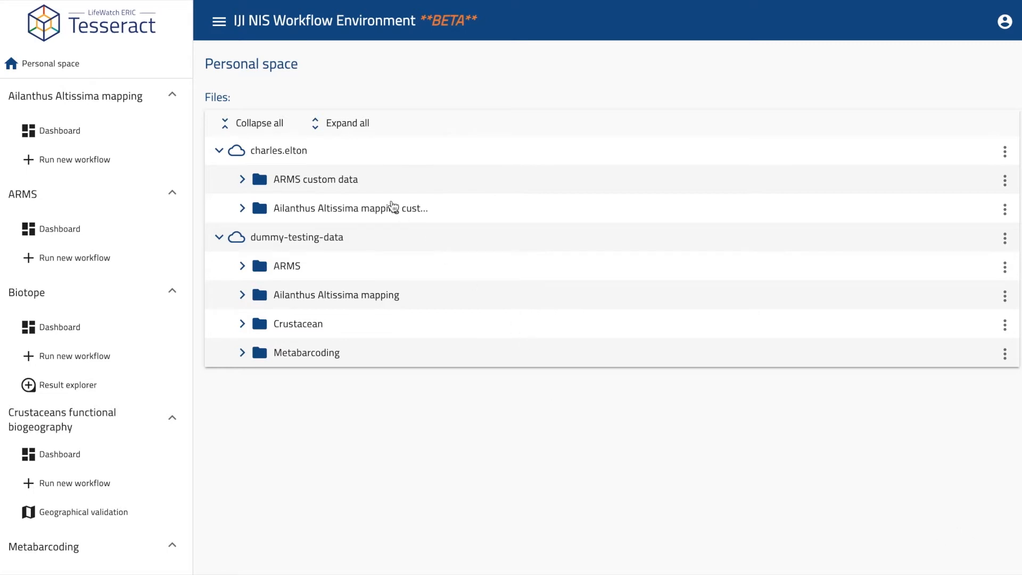
Step: Expand every folder in the file tree and scan through the listed files
click(348, 125)
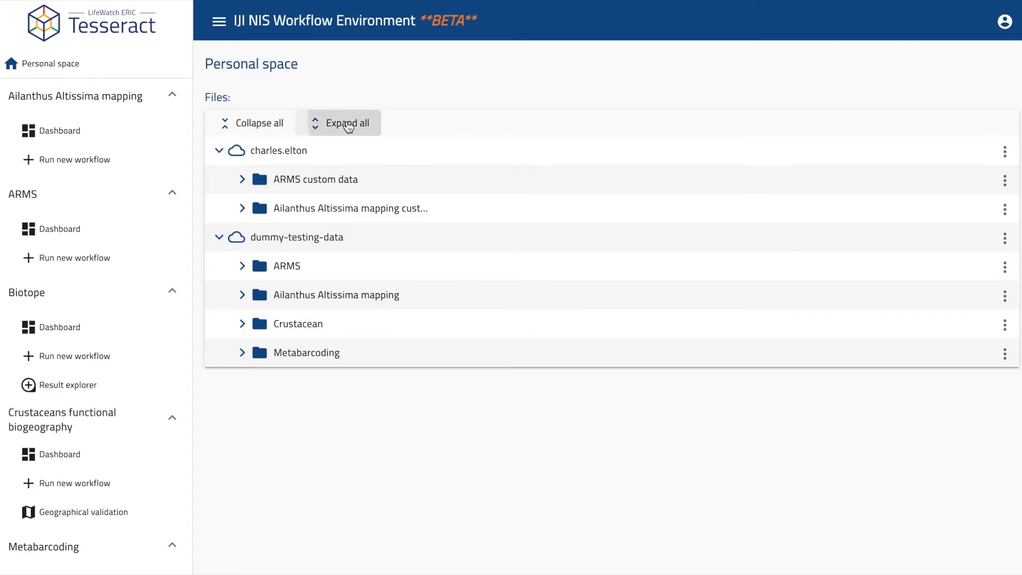
scroll(502, 277, down, 1)
scroll(502, 274, down, 1)
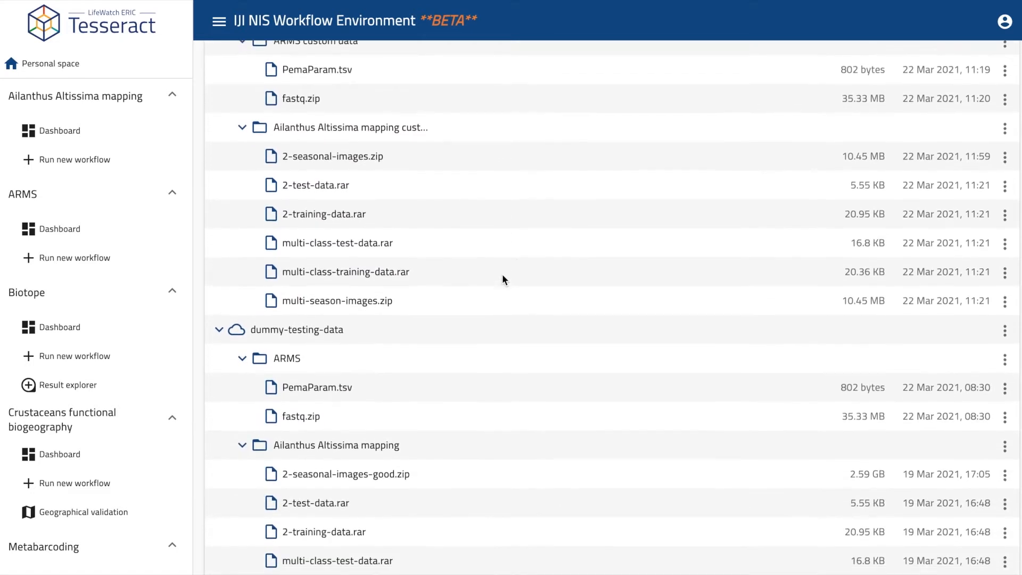
scroll(502, 274, up, 1)
scroll(721, 158, up, 1)
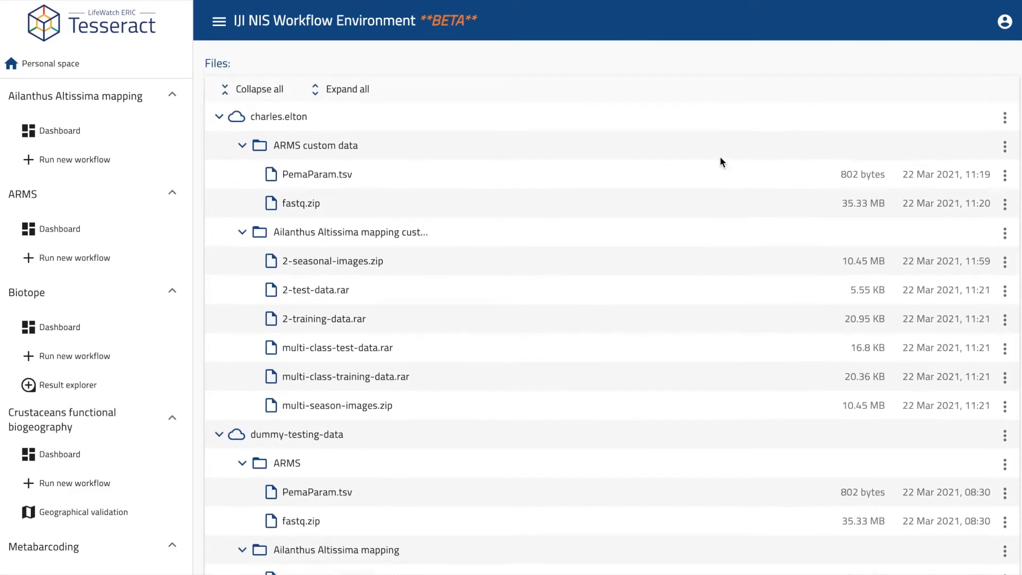
Step: Collapse the ARMS custom data and custom Ailanthus mapping folders, then bring up the storage's actions
click(242, 159)
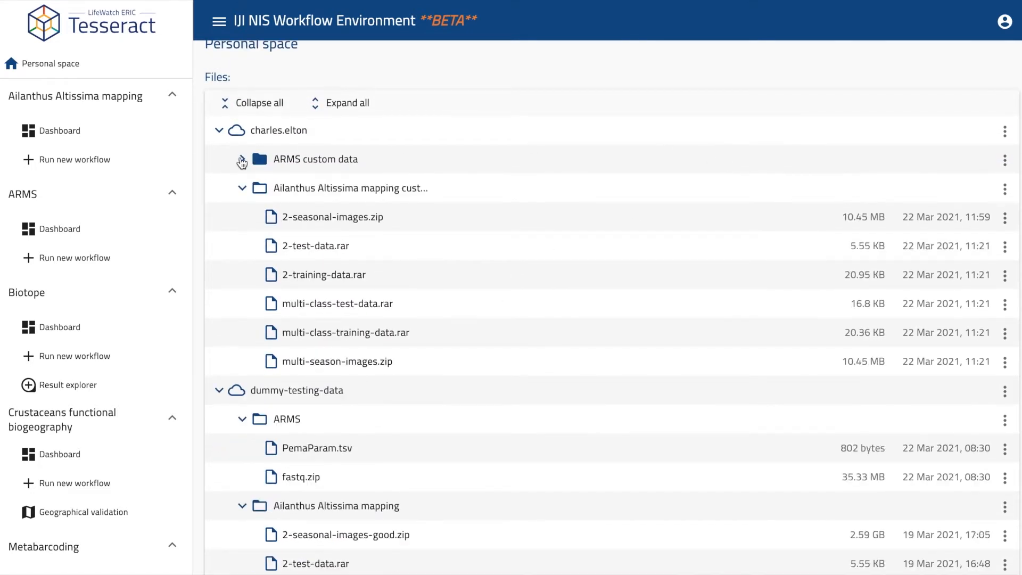
click(1005, 191)
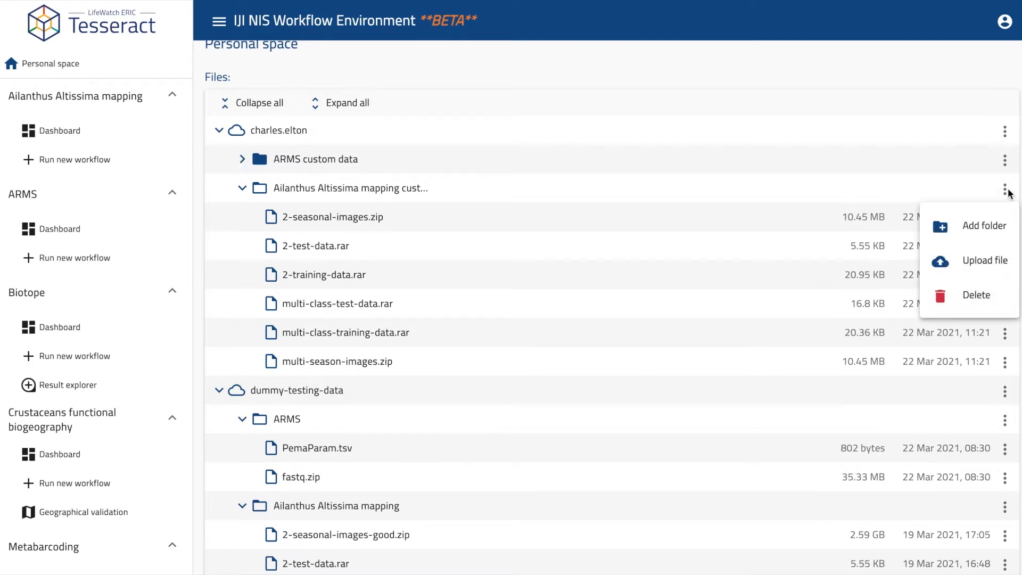
click(245, 191)
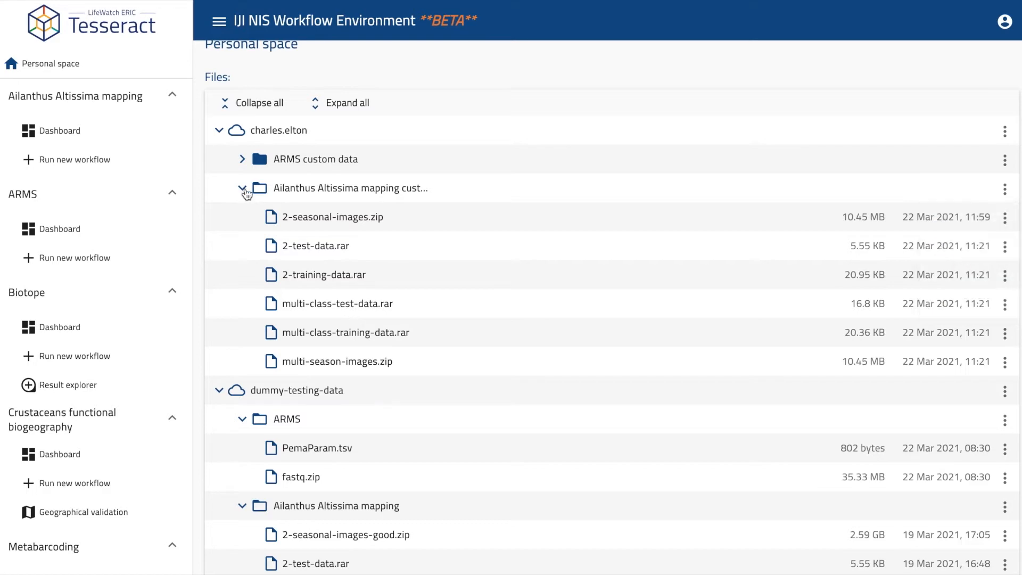
click(245, 190)
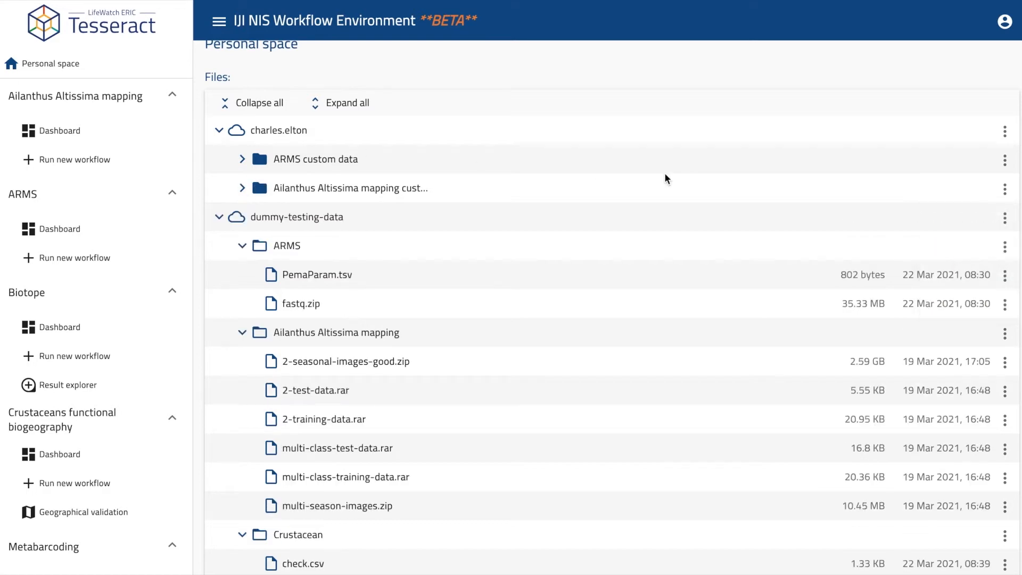
click(1006, 131)
Step: Upload 2-test-data.rar from the local Ailanthus altissima folder to the user's storage
click(996, 208)
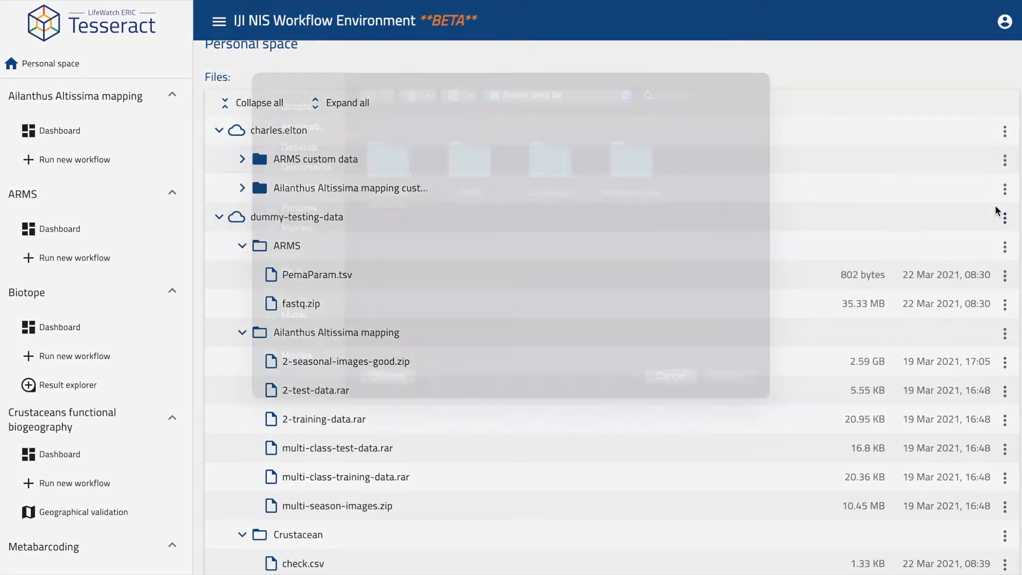
click(392, 185)
double_click(392, 184)
click(561, 182)
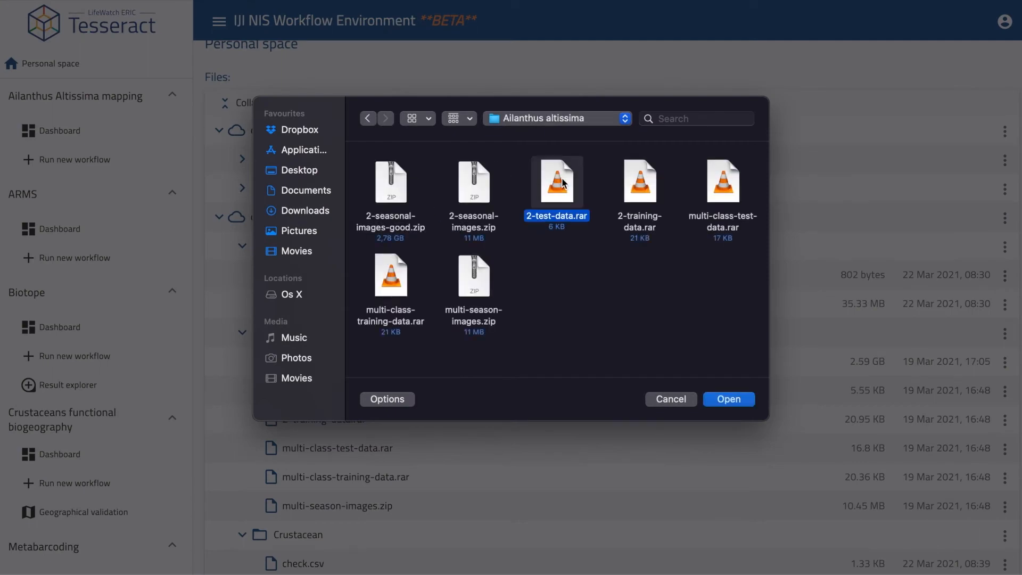
click(735, 396)
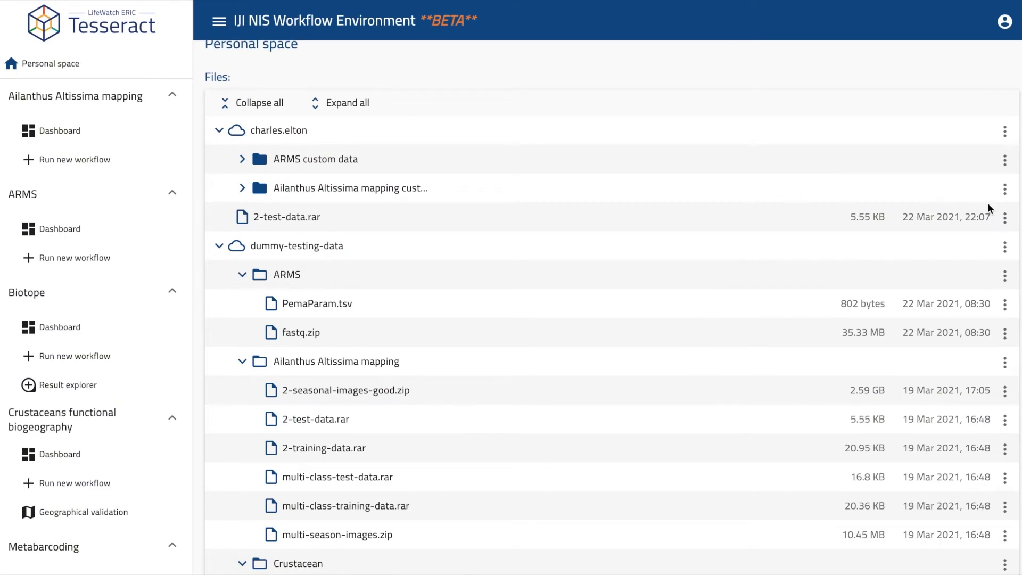
Step: Delete the uploaded 2-test-data.rar file and confirm the deletion
click(1004, 218)
click(979, 290)
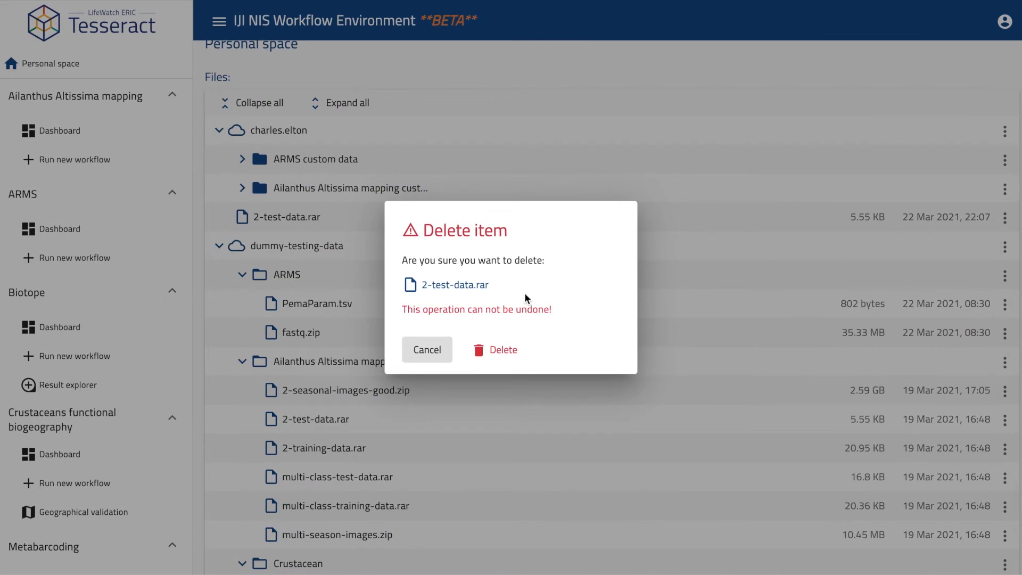
click(500, 350)
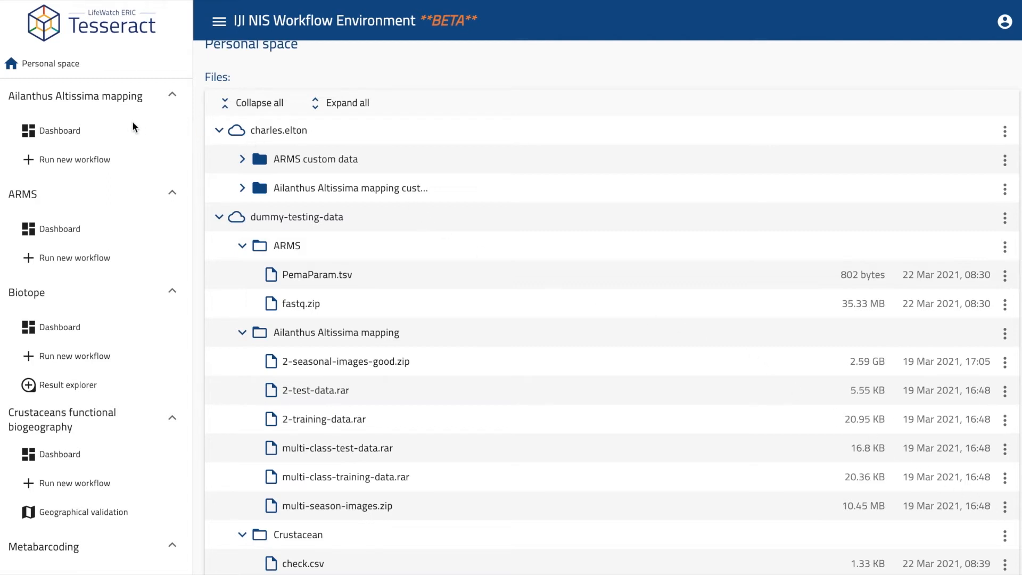
Step: Browse the Ailanthus Altissima mapping pages, collapse the Ailanthus, ARMS and Biotope sections, and start a Crustaceans functional biogeography run
click(78, 130)
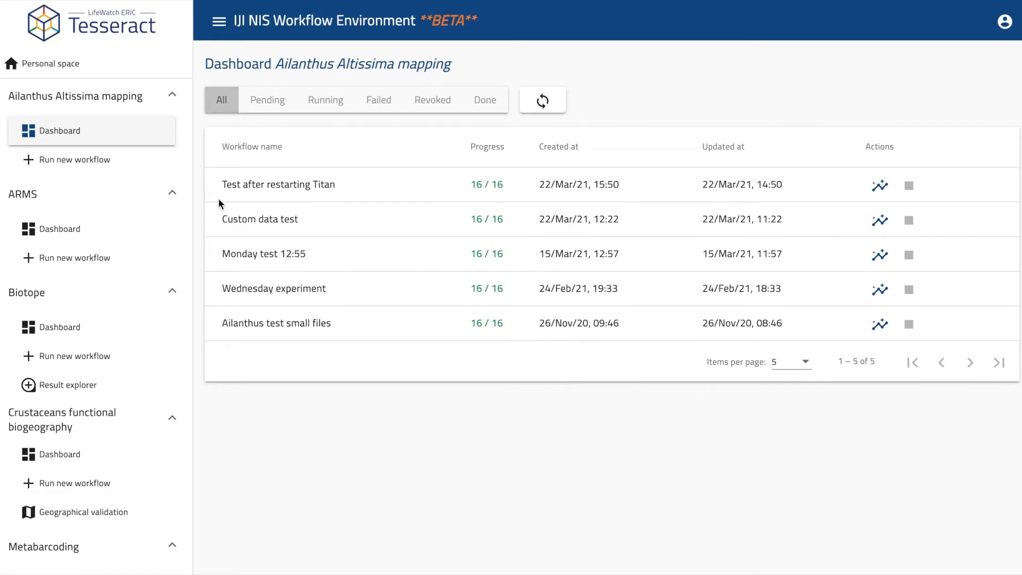
click(81, 169)
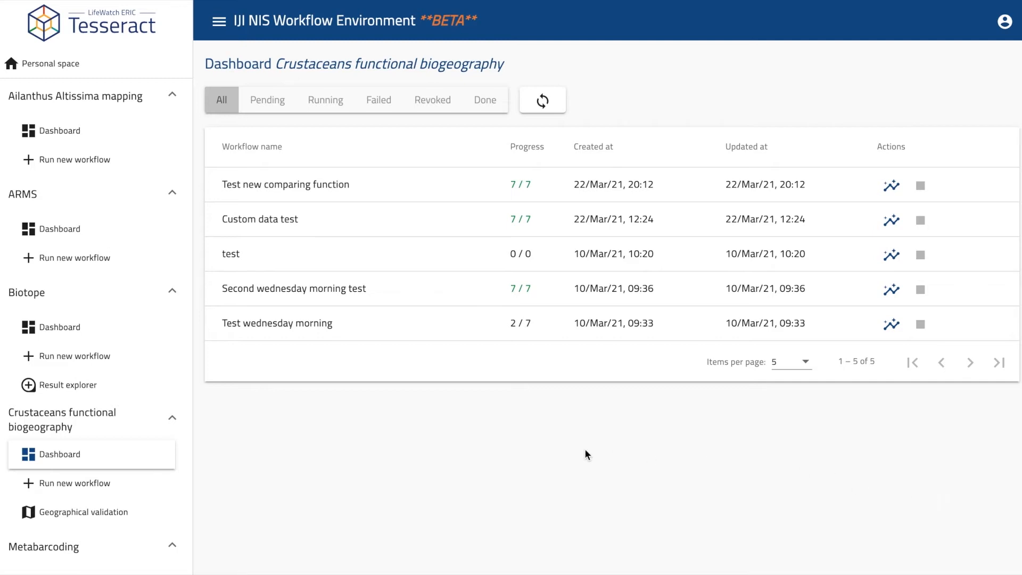
click(121, 98)
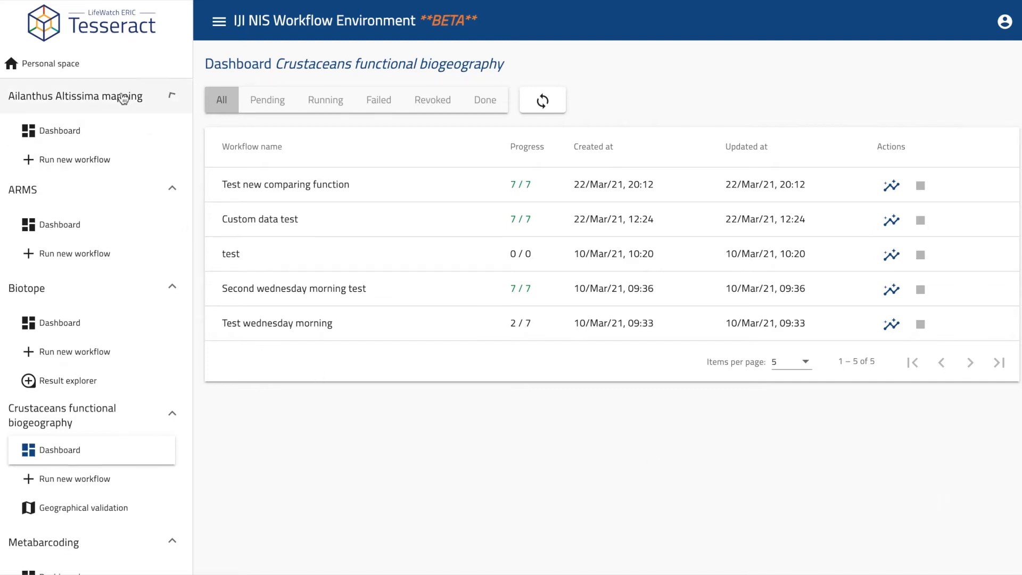
click(118, 133)
click(117, 170)
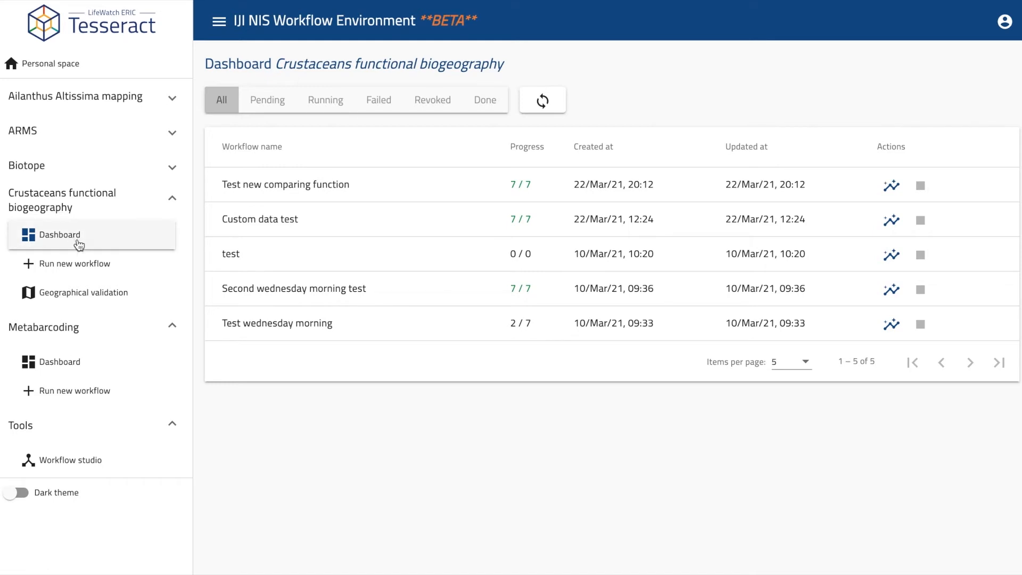
click(88, 270)
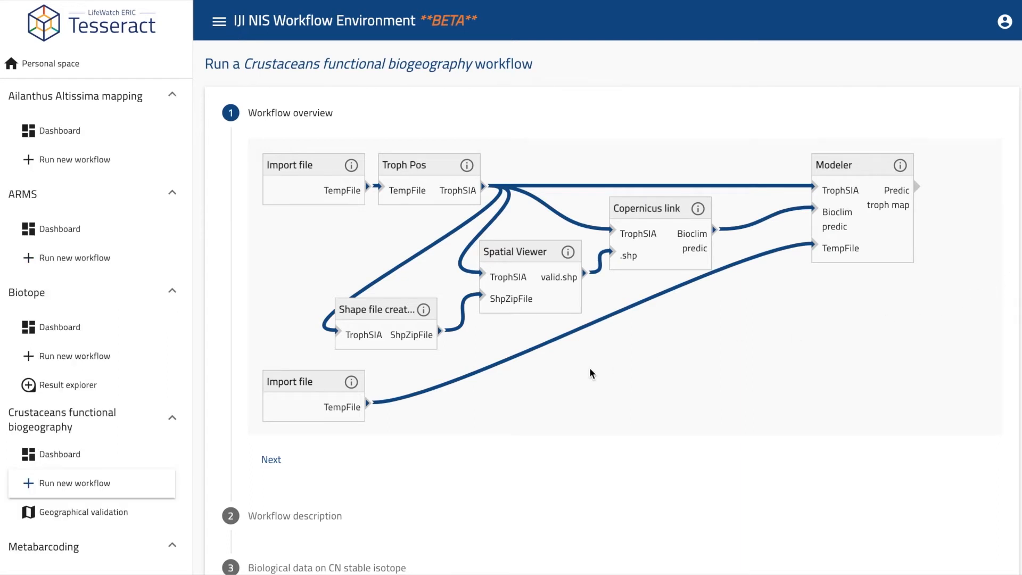
Step: Describe the new run as 'Afternoon Crustaceans experiment' and advance to data selection
click(273, 459)
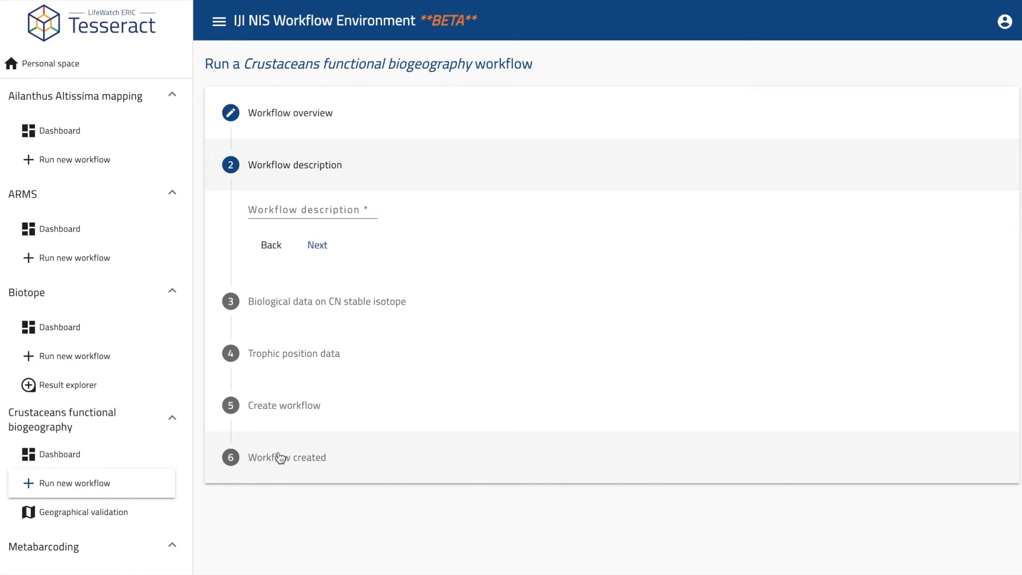
click(343, 205)
text(Afternoon)
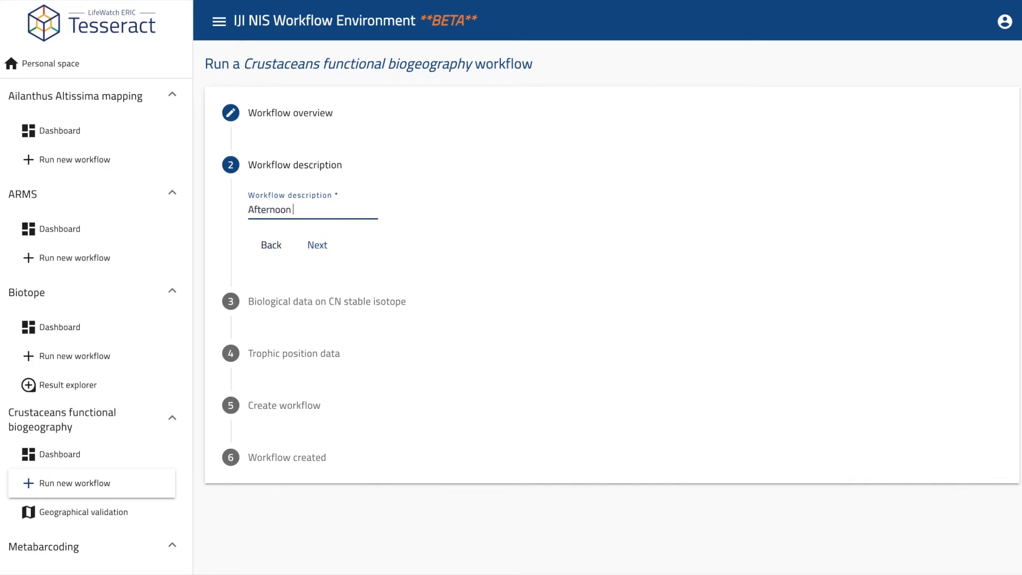
text( Crustaceans experiment)
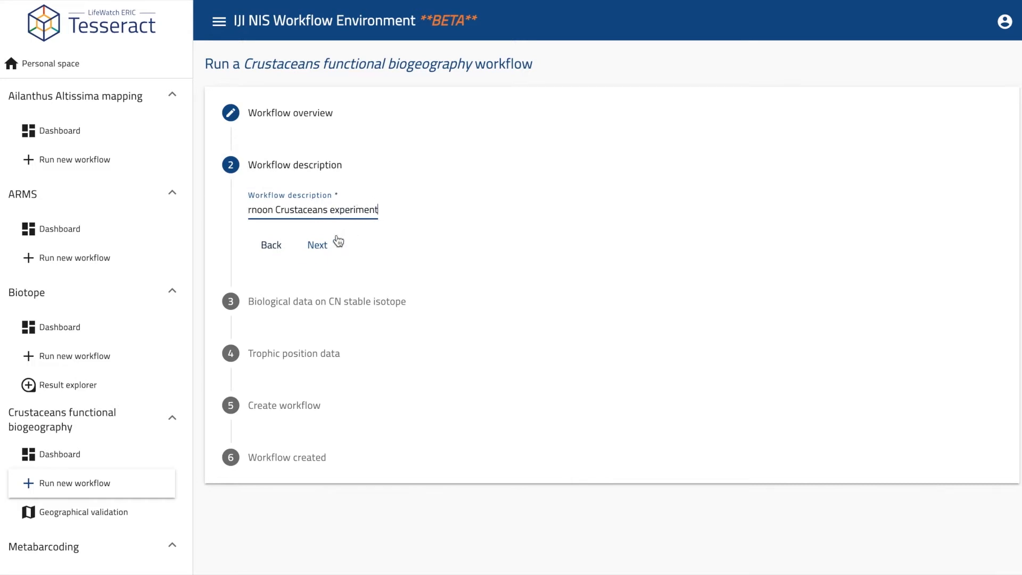
click(320, 245)
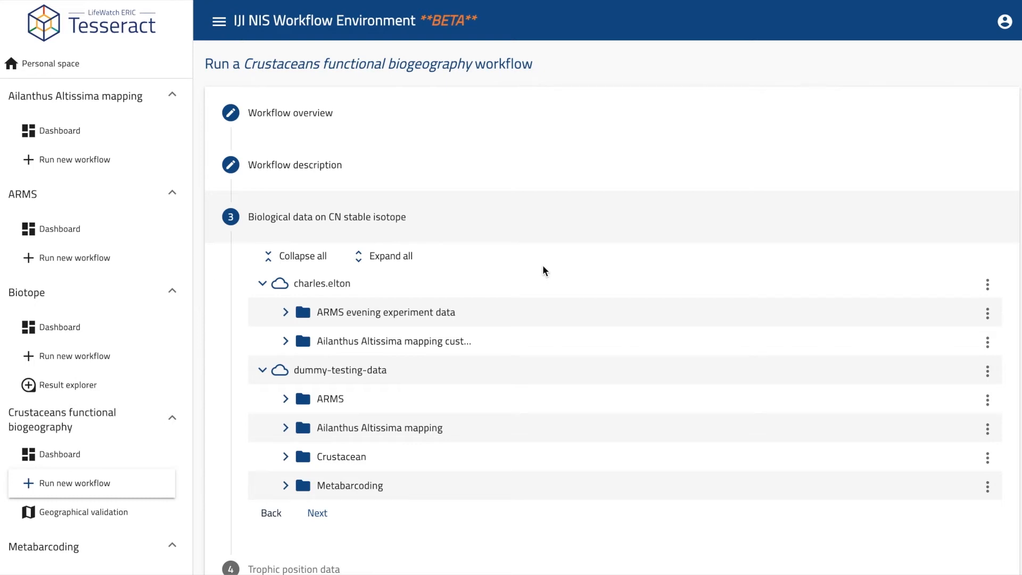
Step: From the Crustacean folder, pick check.csv as CN stable isotope data and potam.csv as trophic position data
scroll(543, 271, down, 1)
scroll(543, 266, down, 1)
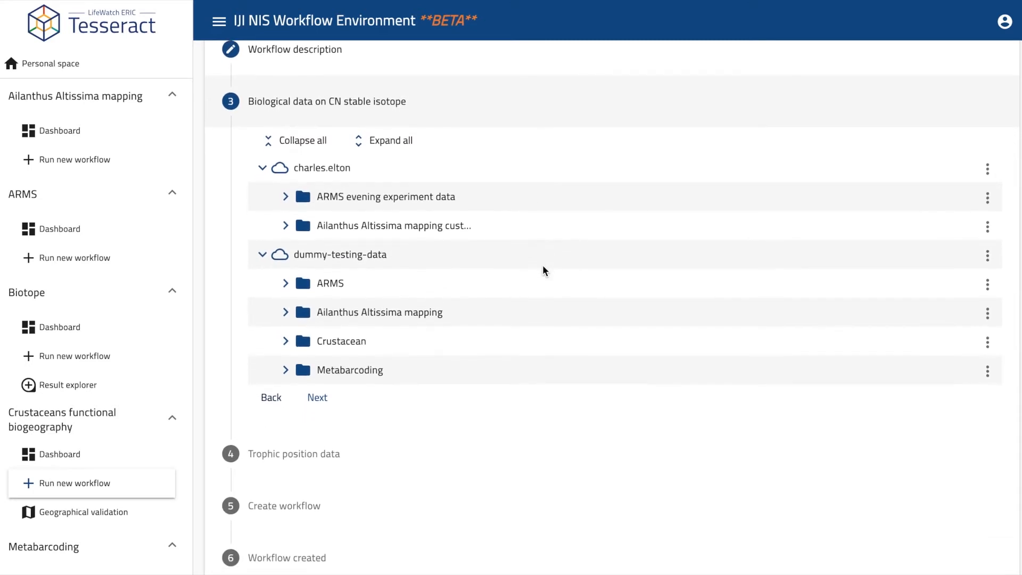
click(347, 342)
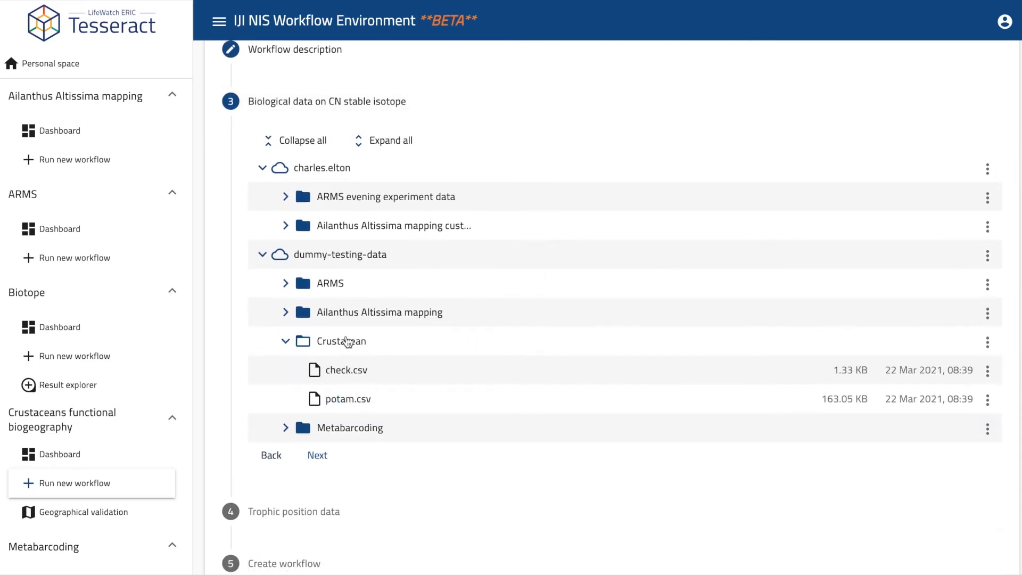
click(346, 370)
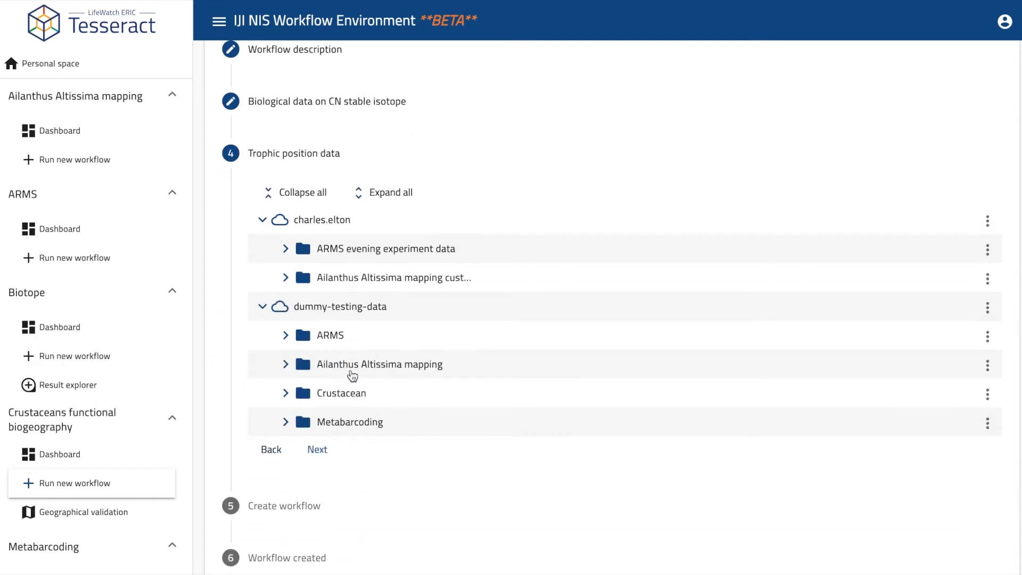
click(350, 396)
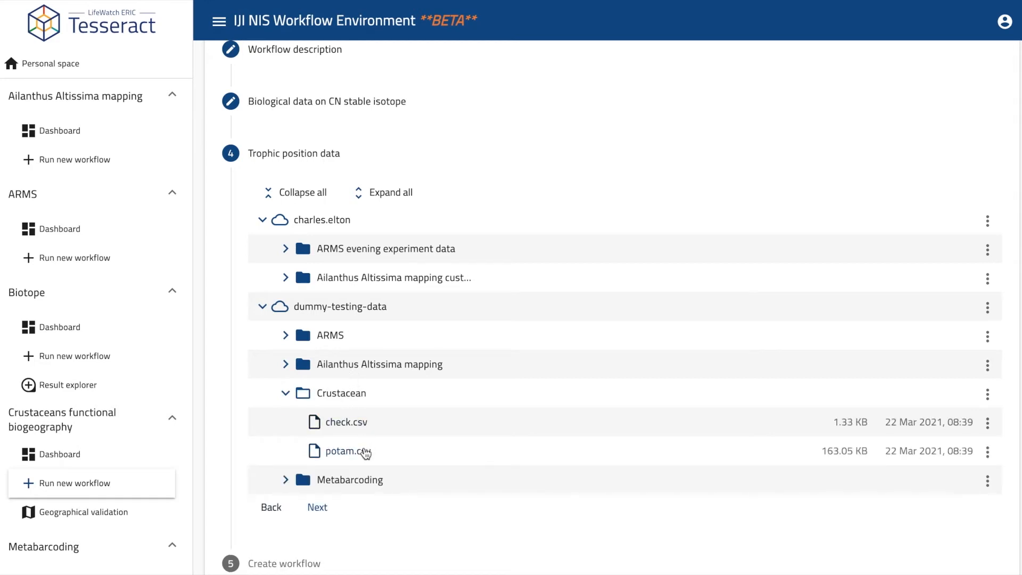
click(365, 452)
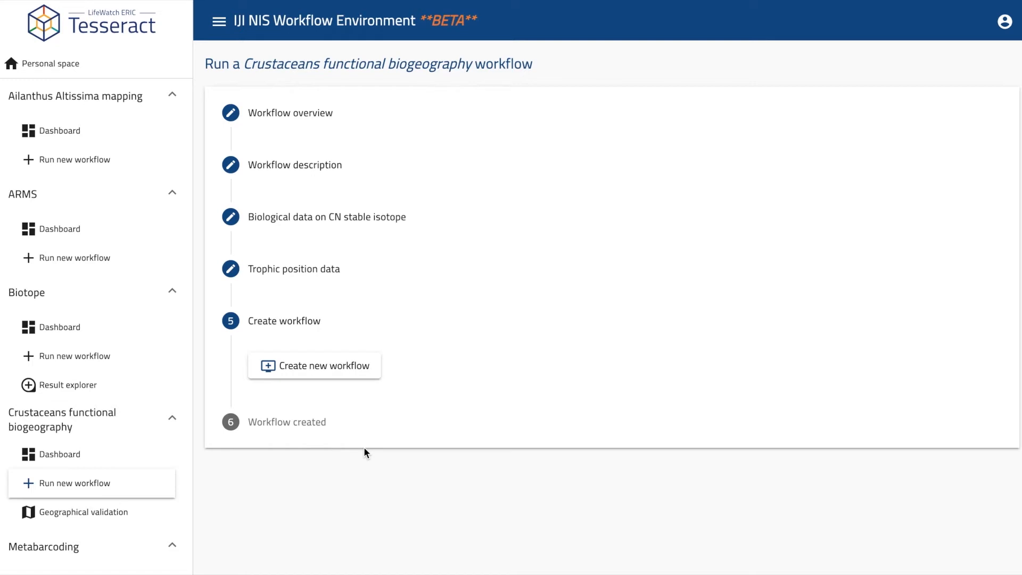
Step: Create the workflow and open the Afternoon Crustaceans experiment run's details from the dashboard
click(346, 368)
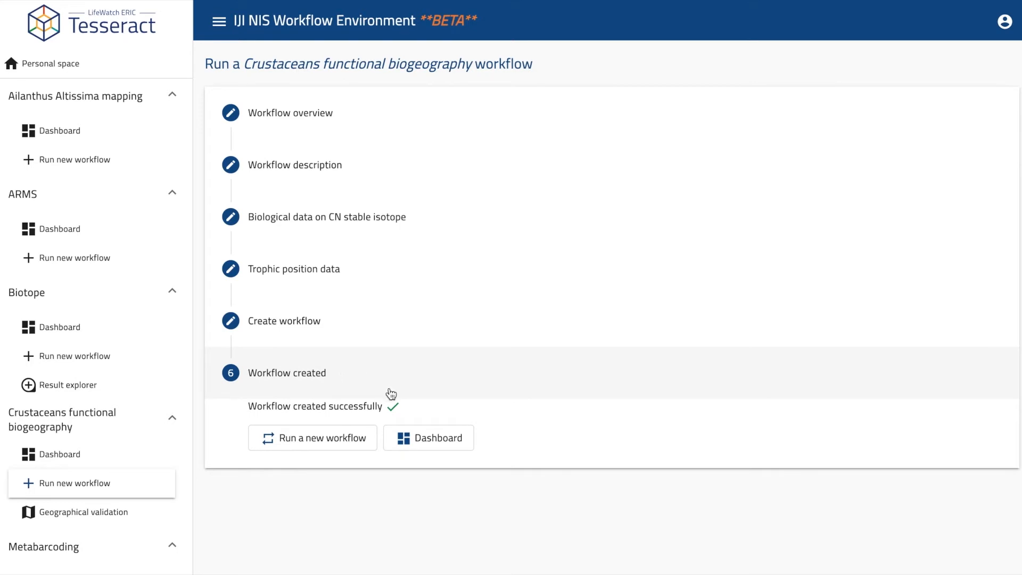
click(435, 440)
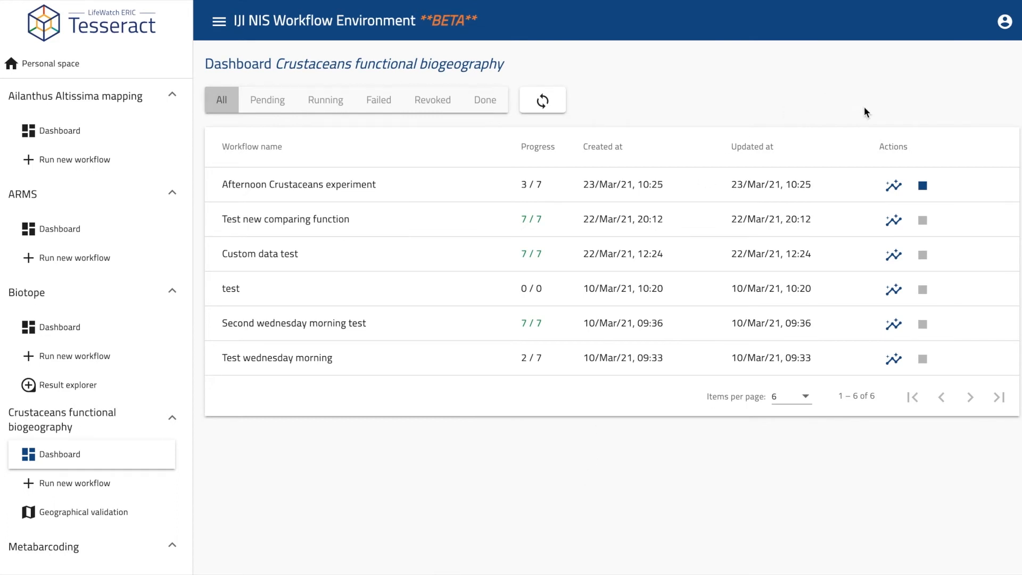
click(895, 187)
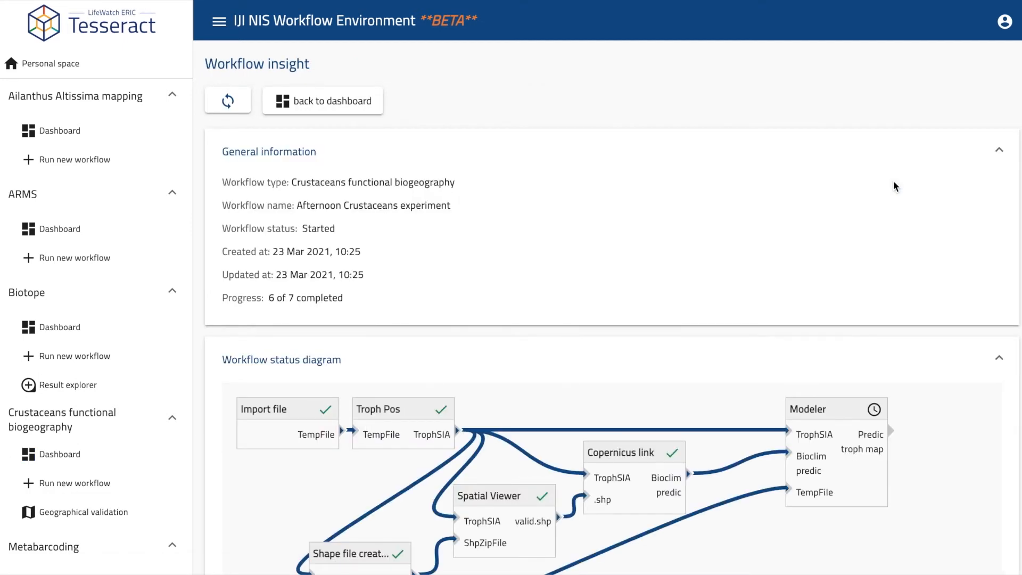
scroll(894, 182, down, 3)
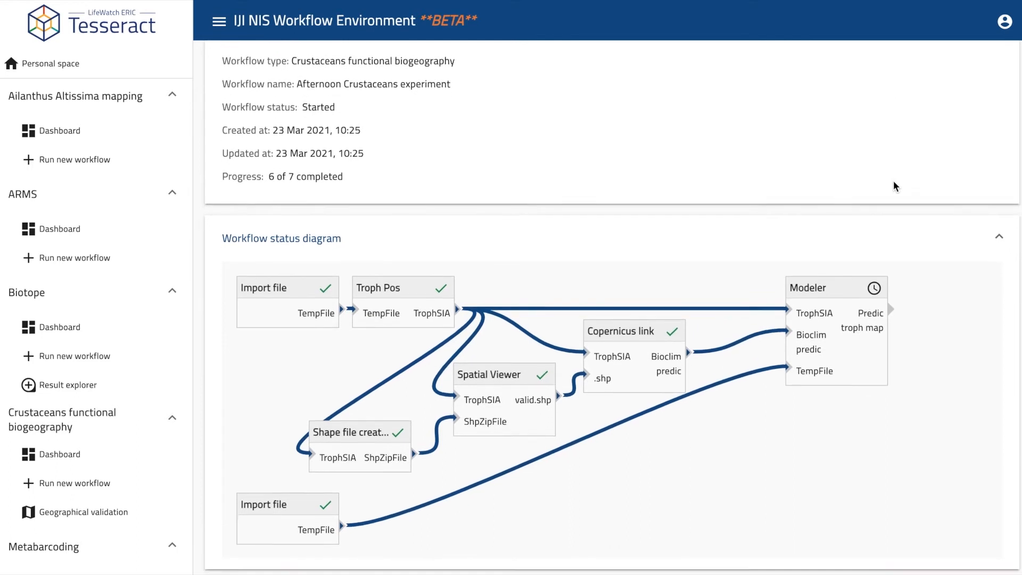
scroll(894, 187, down, 1)
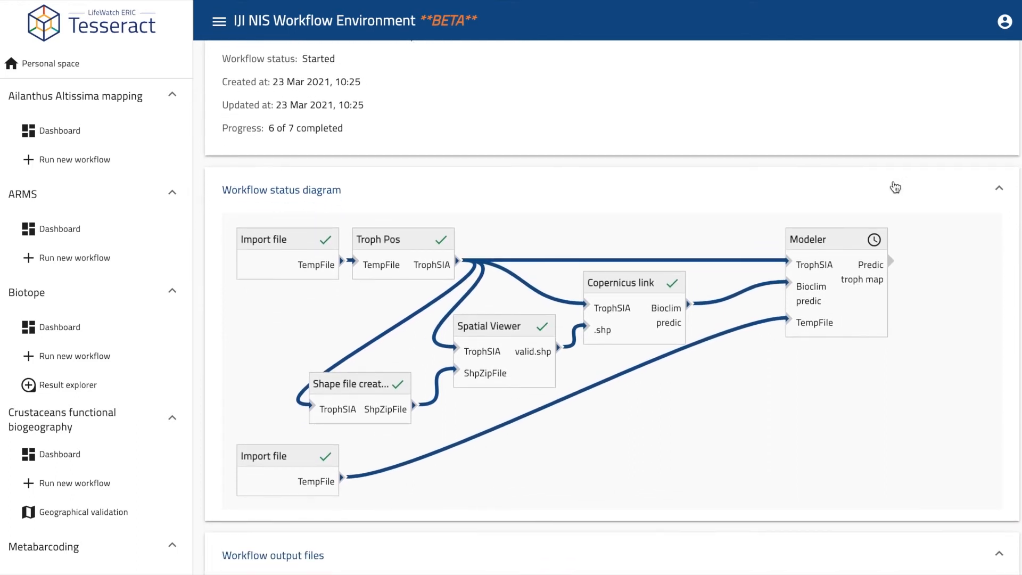
scroll(895, 186, up, 4)
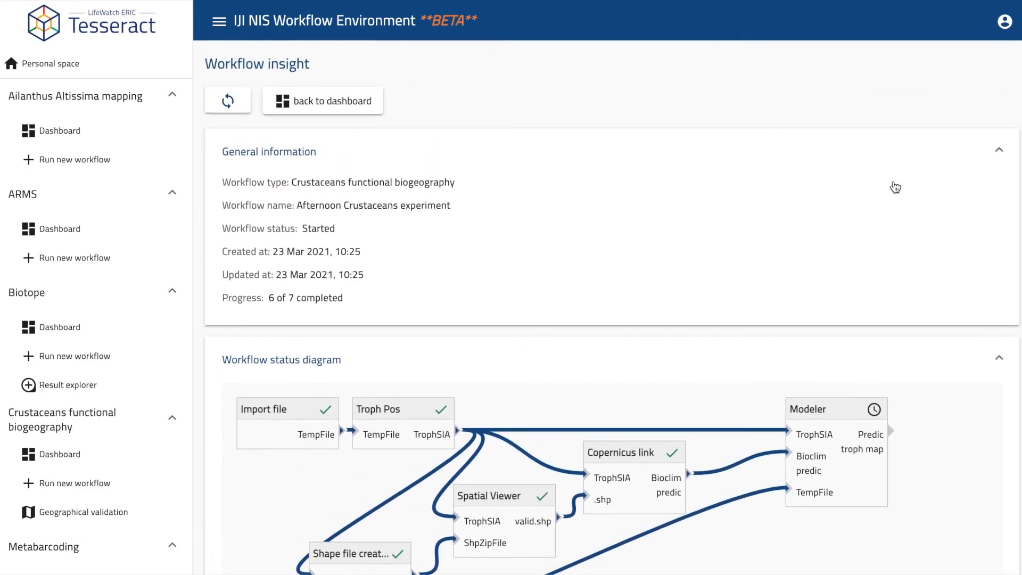
Step: Refresh the run status to confirm it finished with 7 of 7 steps completed
click(227, 101)
scroll(678, 253, down, 4)
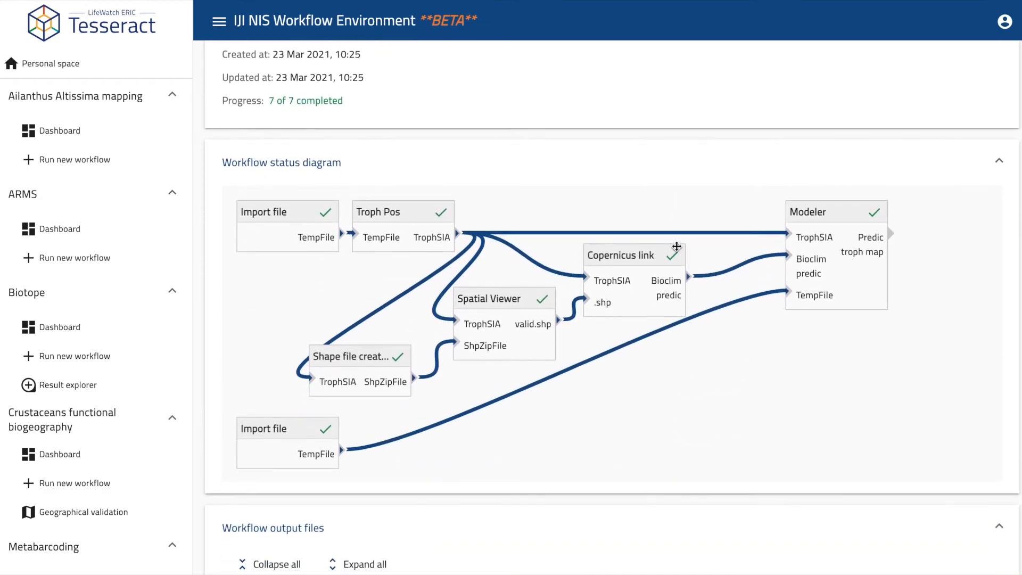
scroll(676, 247, down, 2)
scroll(678, 248, down, 1)
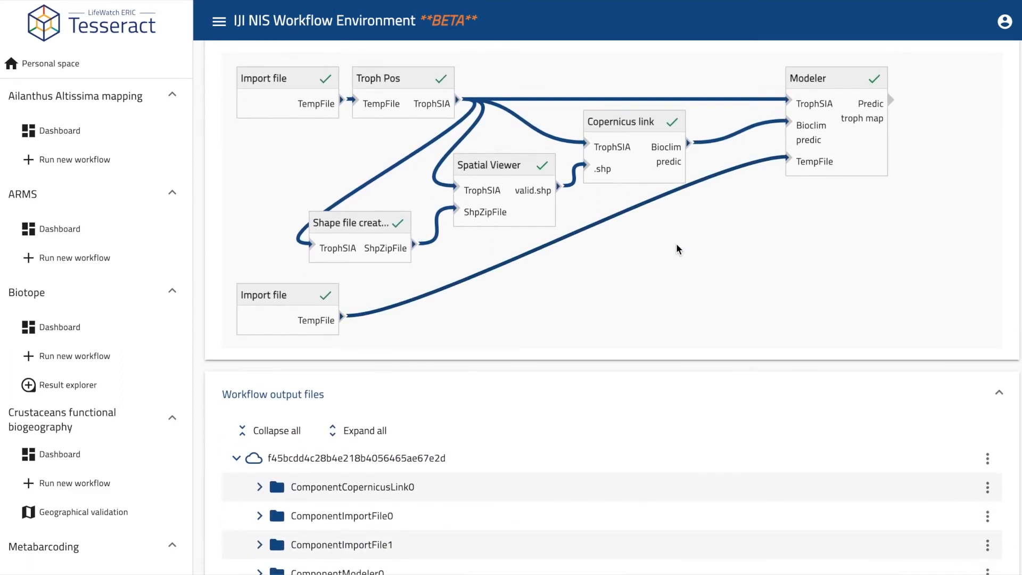
scroll(677, 249, down, 2)
scroll(677, 248, down, 2)
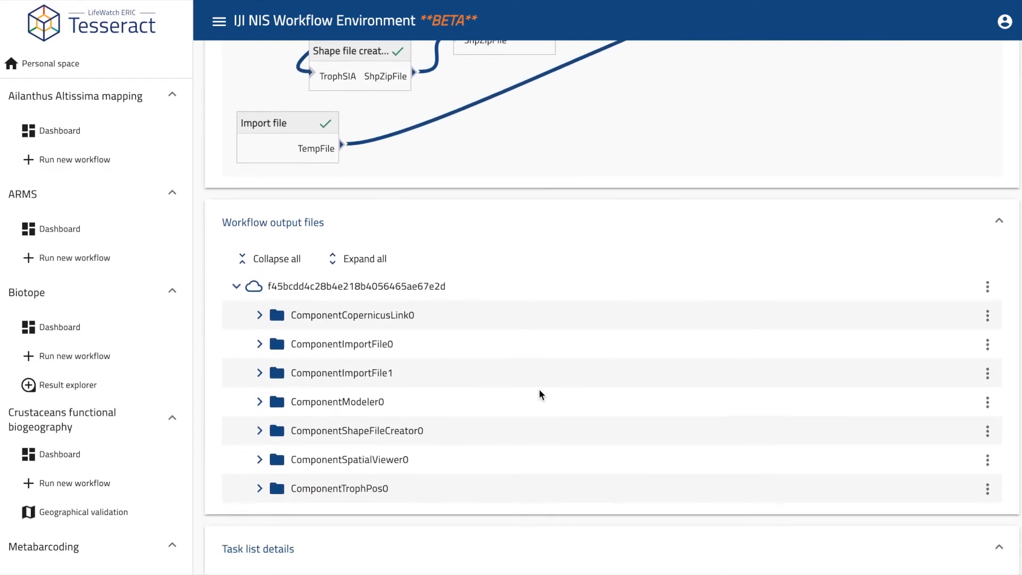
Step: Download predic_map.png from the ComponentModeler0 output folder and open it for viewing
click(360, 403)
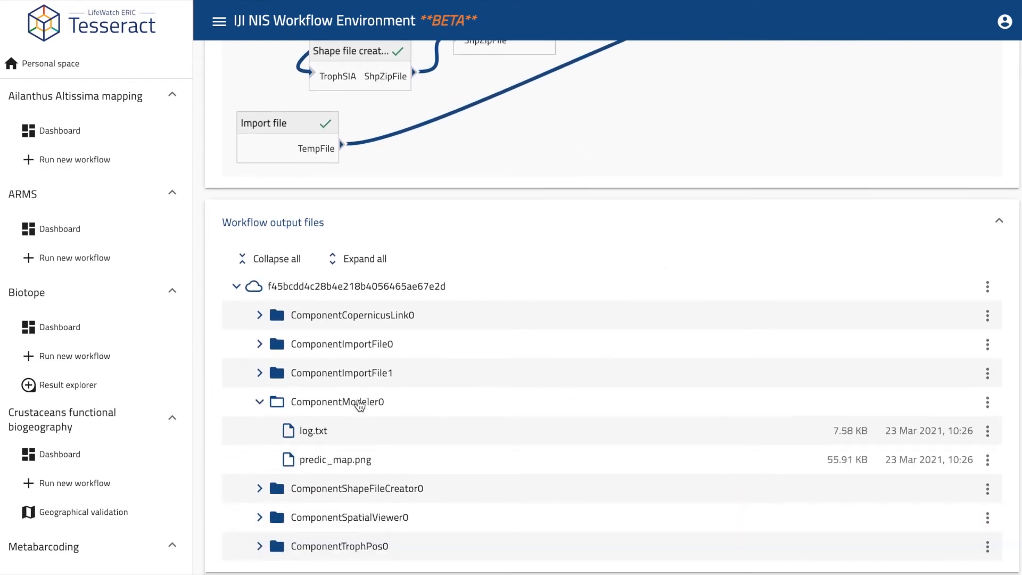
click(987, 459)
click(974, 498)
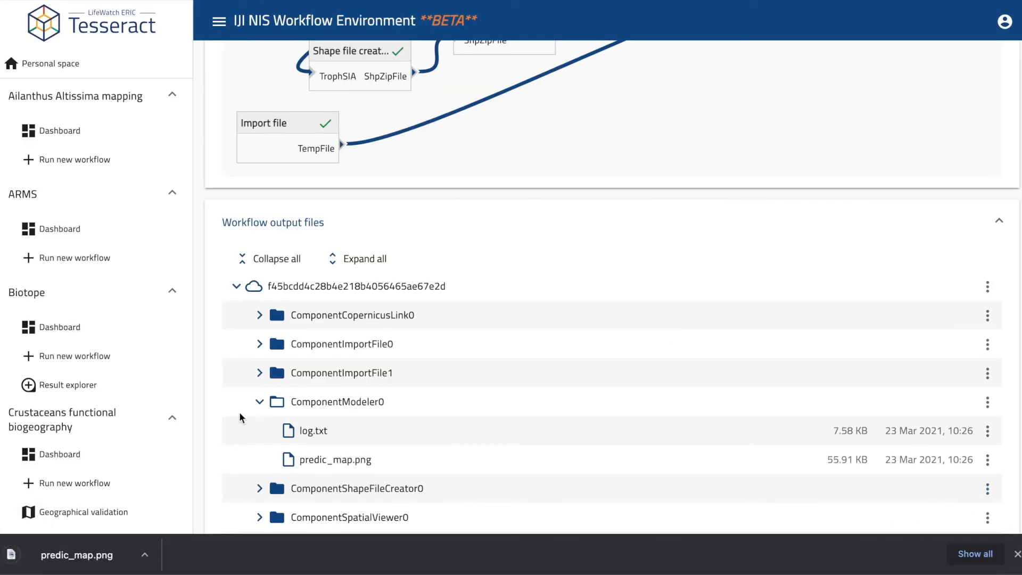
click(96, 560)
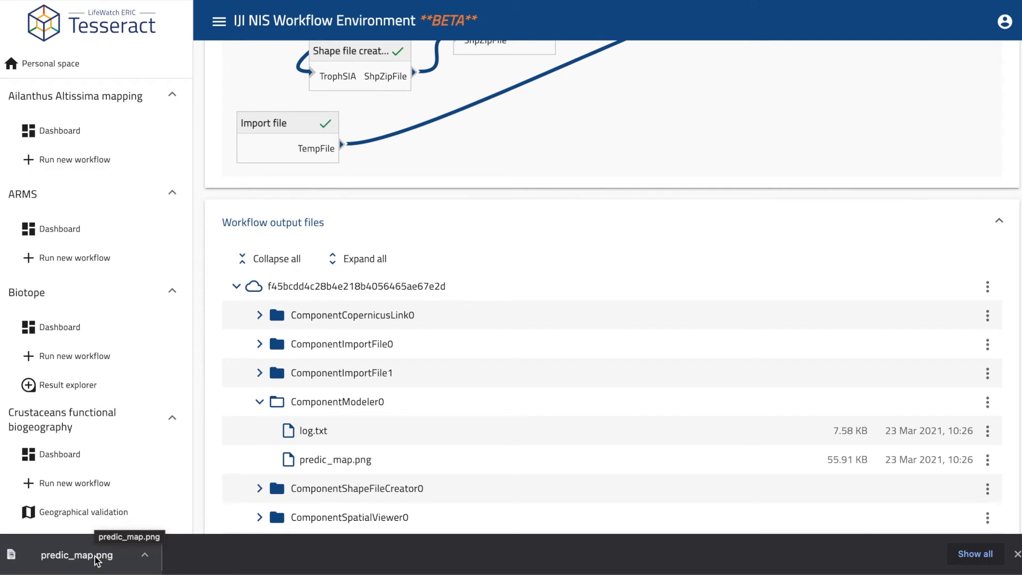
click(97, 560)
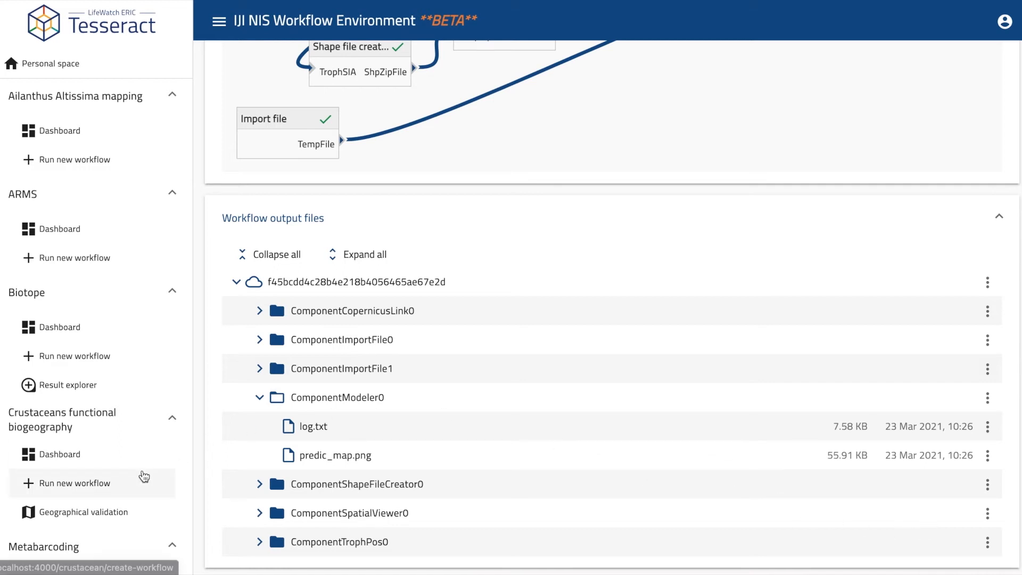
Step: Open the samples' geographical validation and scroll through the table's dates, coordinates and Valid flags
click(96, 515)
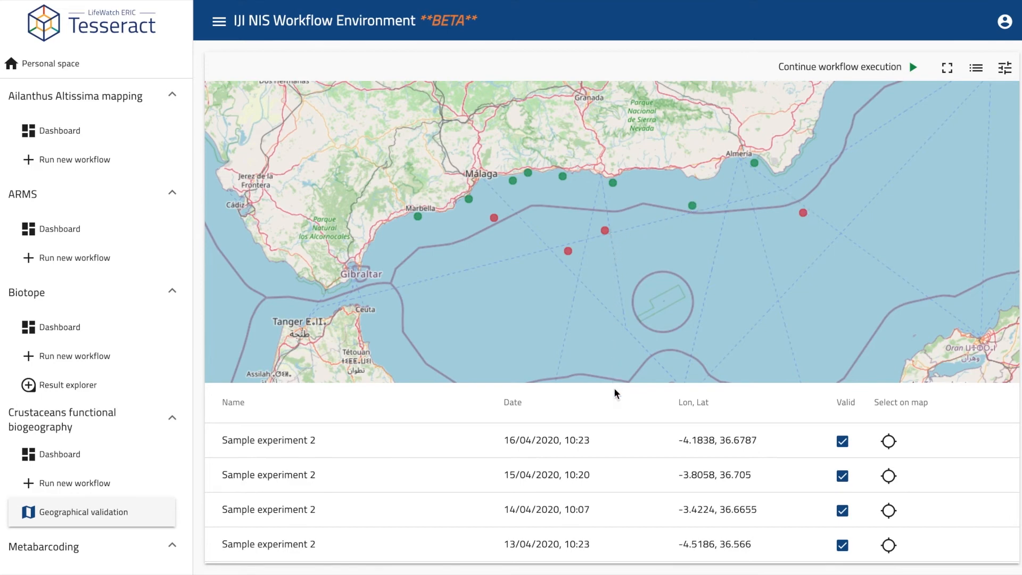
scroll(626, 482, down, 5)
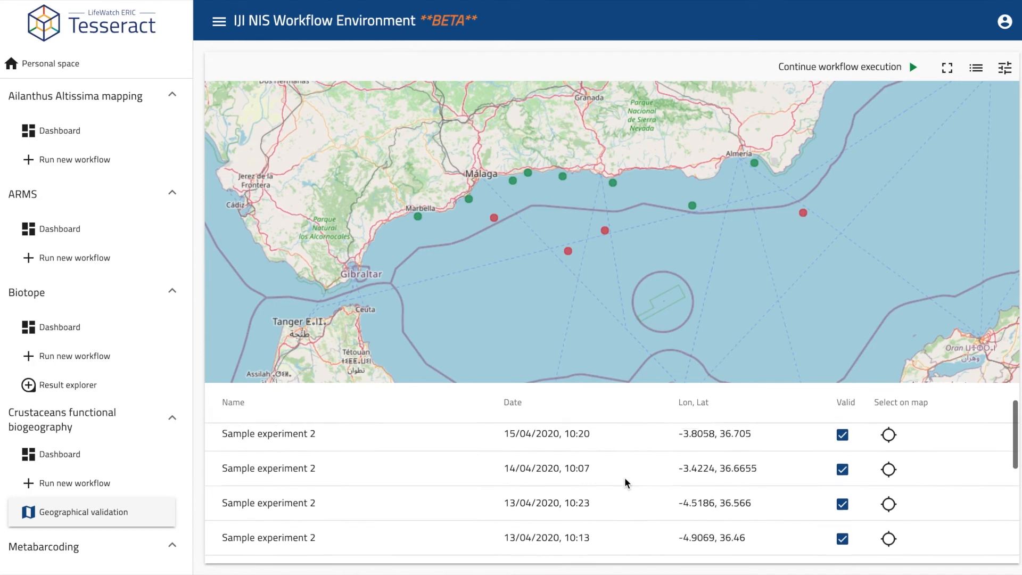
scroll(625, 482, down, 3)
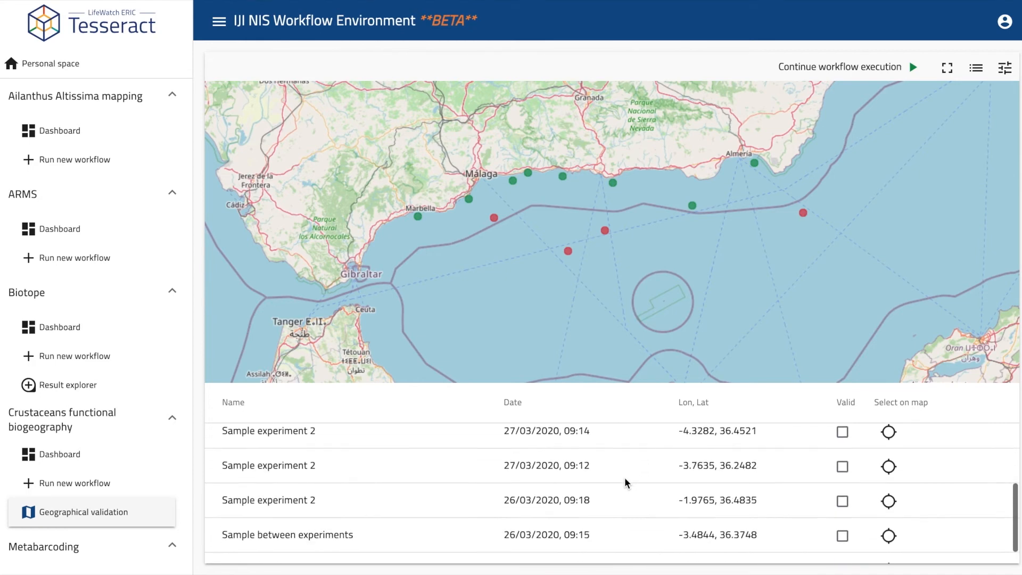
scroll(626, 483, up, 5)
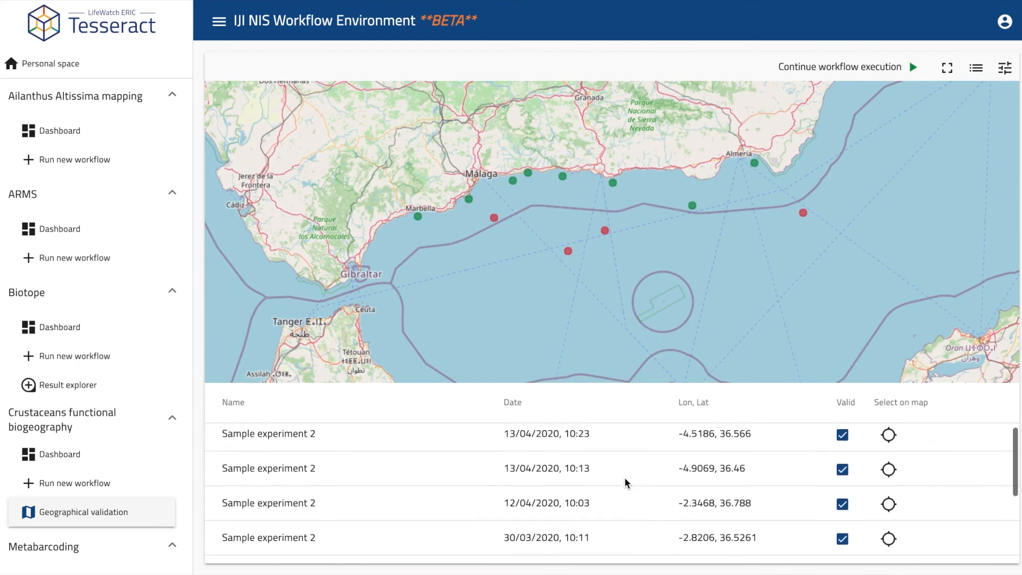
scroll(625, 483, down, 5)
scroll(626, 482, up, 1)
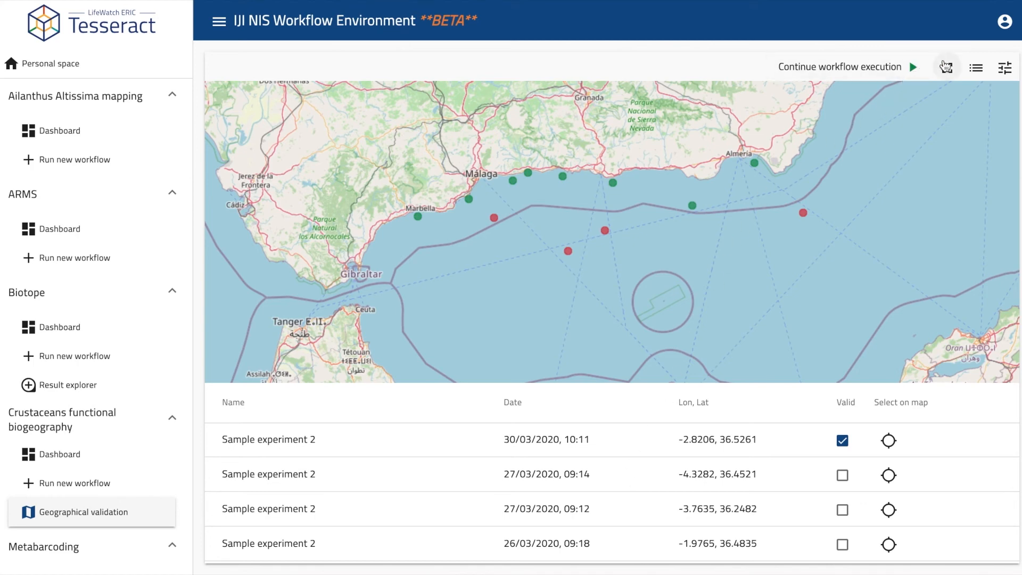
Step: Try the map's fullscreen, list toggle and validity panel, then zoom onto the Marbella–Almería coast
click(945, 66)
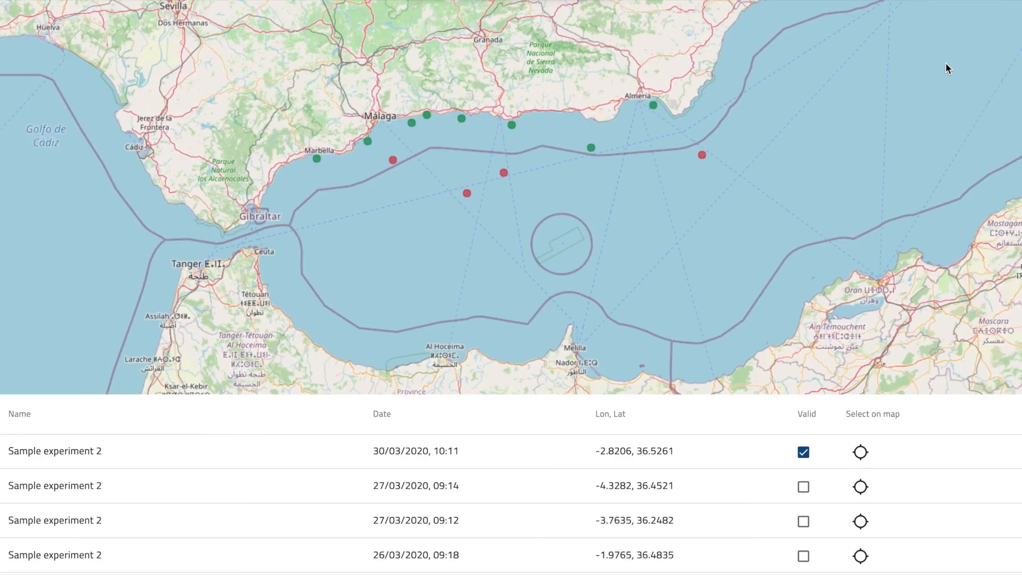
key(Escape)
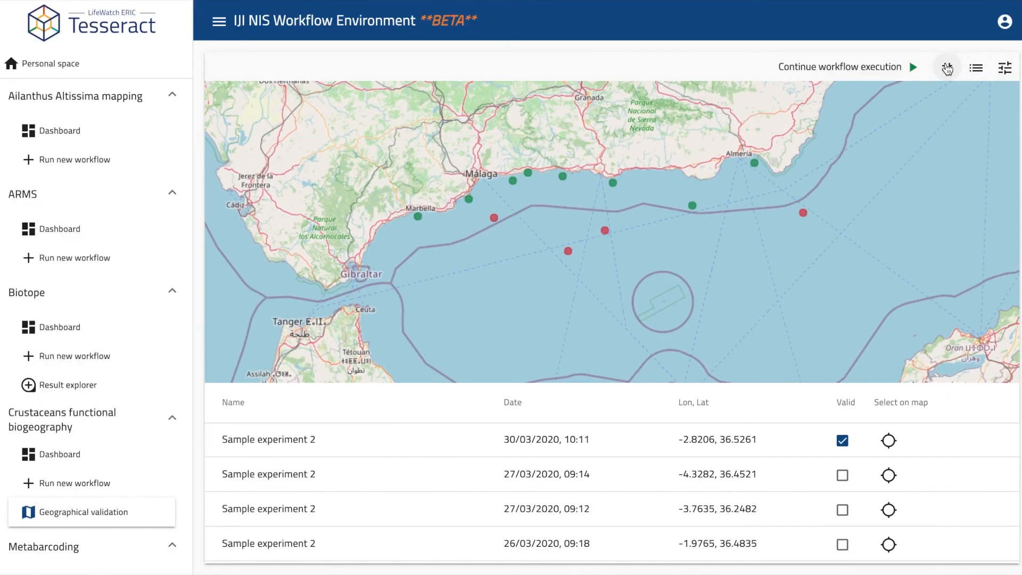
click(977, 69)
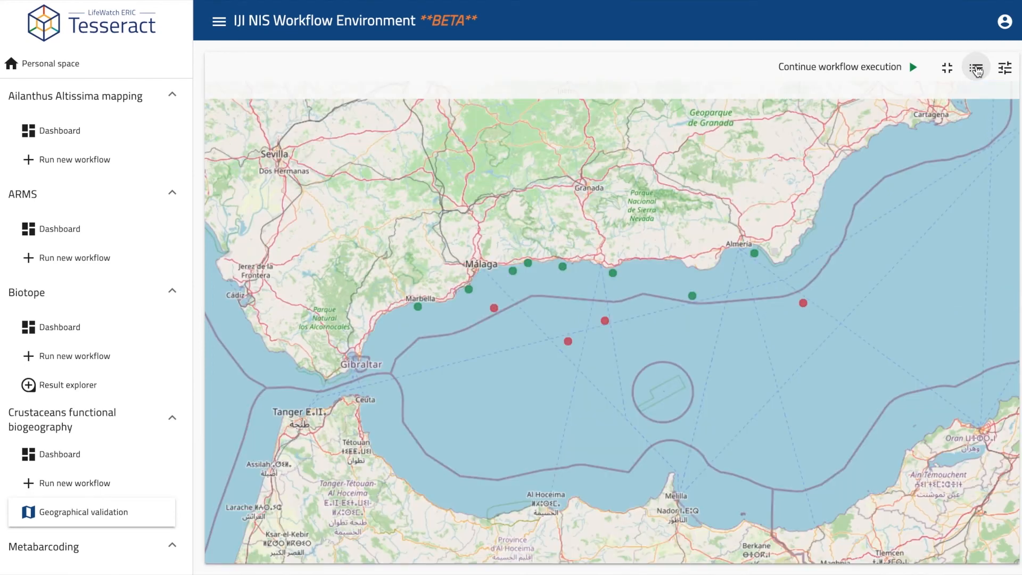
click(977, 69)
click(1005, 75)
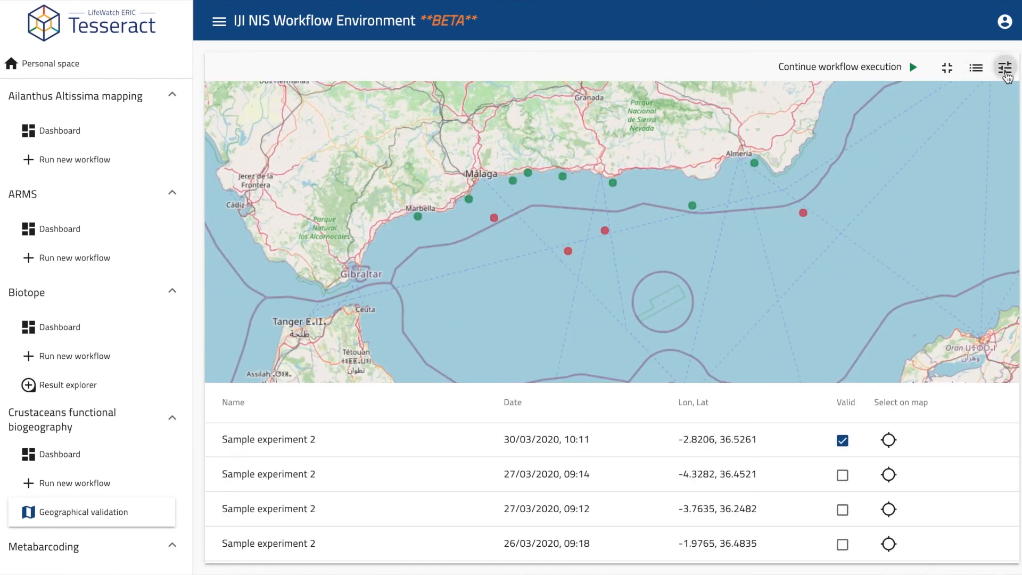
click(1006, 75)
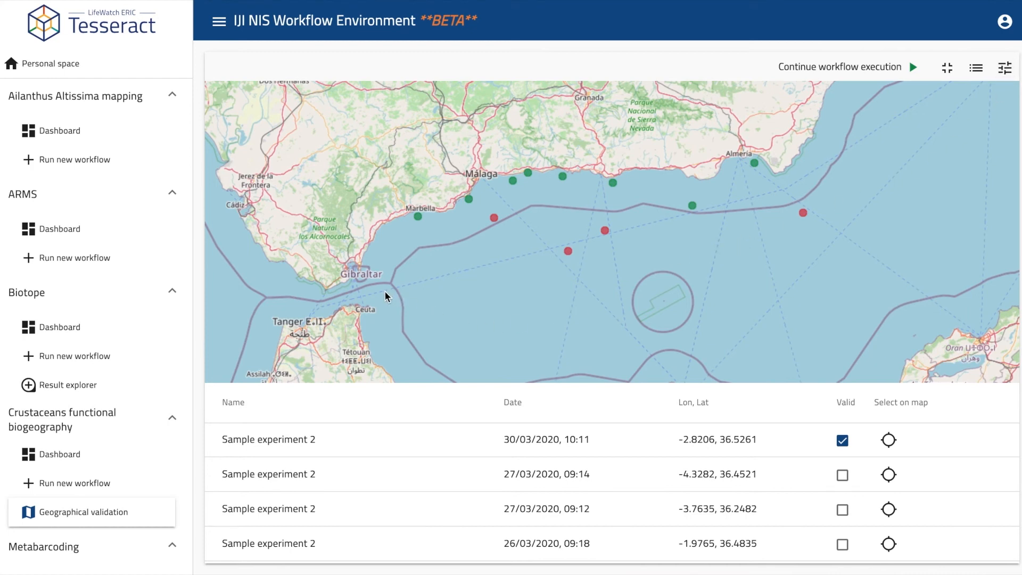
drag(385, 294, 581, 200)
drag(711, 190, 842, 118)
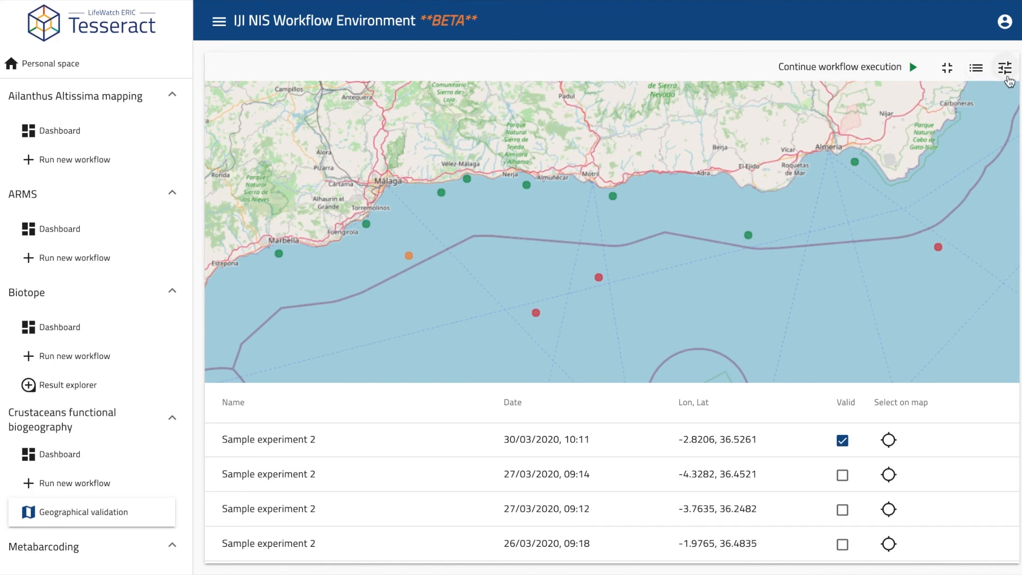
Step: Mark the selected 27/03/2020 09:14 sample as valid in the validity panel
click(1005, 68)
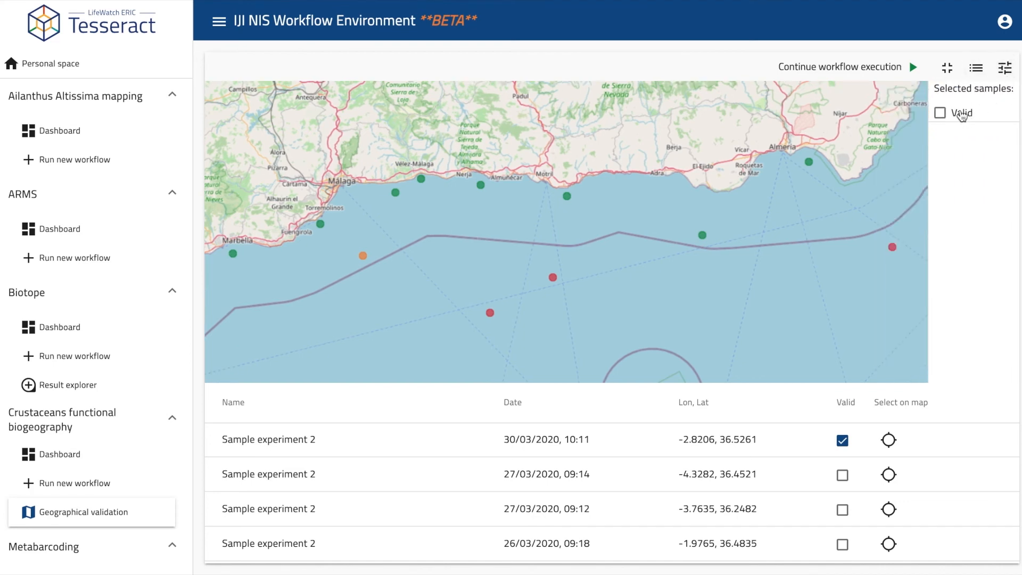
click(961, 116)
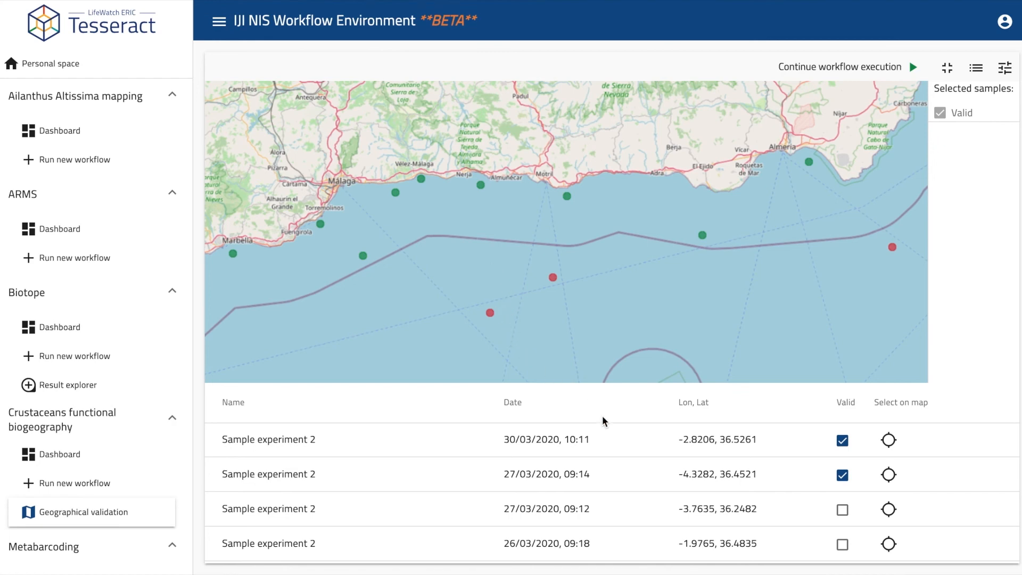
scroll(649, 489, down, 2)
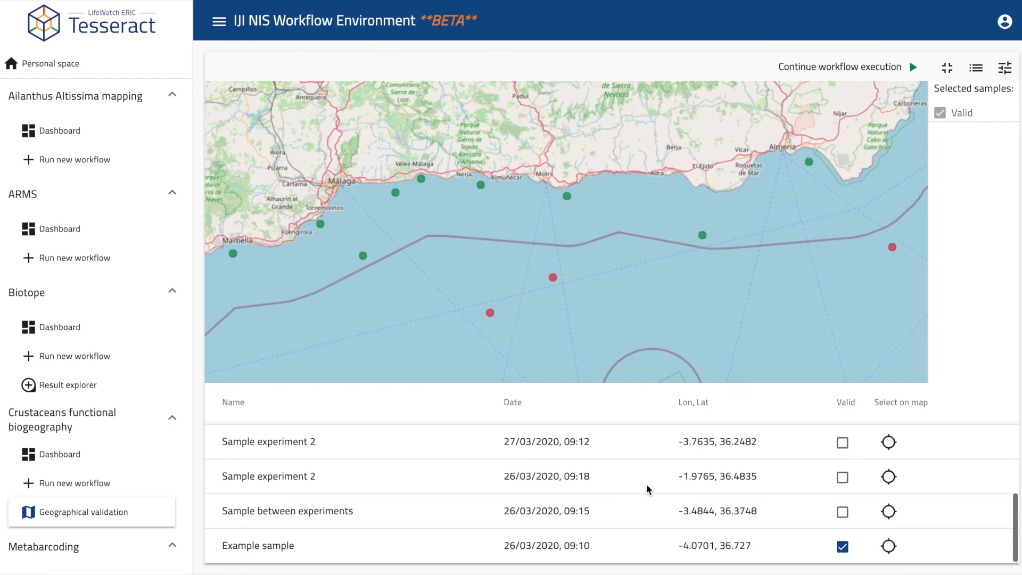
scroll(648, 488, up, 1)
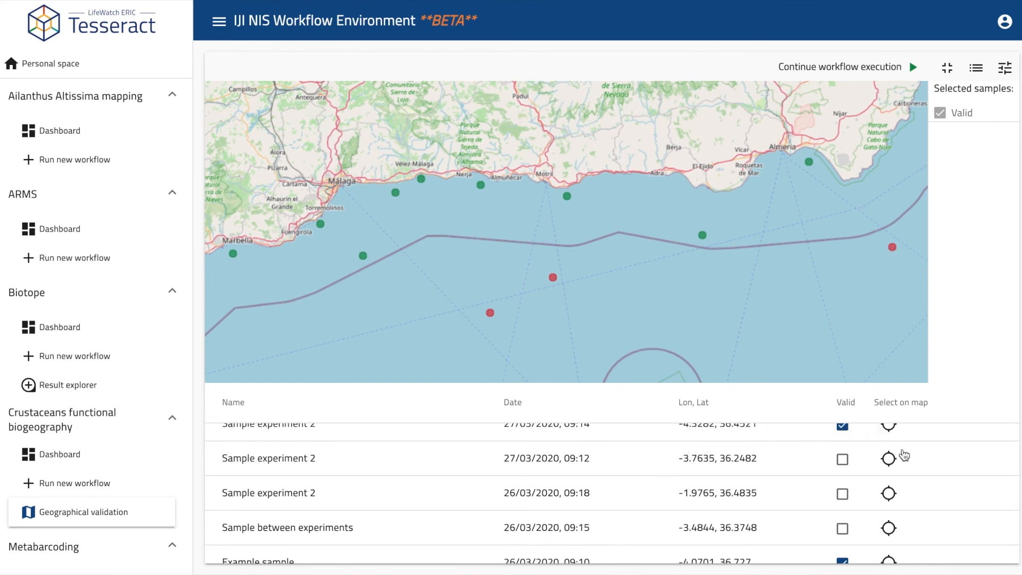
Step: Pinpoint listed samples on the map, including the 26/03 09:18 one and Sample between experiments
click(890, 458)
click(890, 492)
click(897, 529)
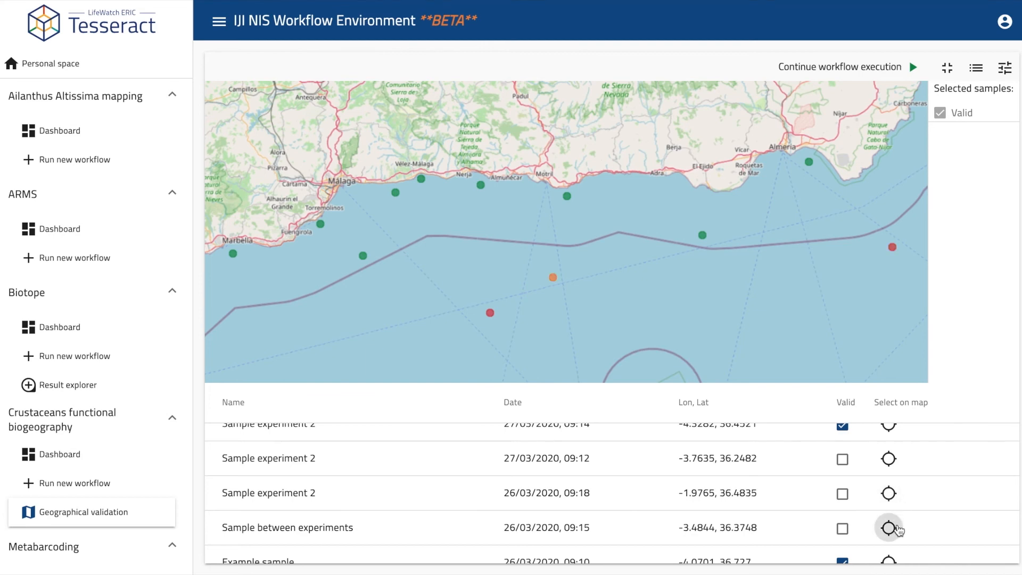
scroll(900, 494, up, 2)
Step: Toggle the 12/04/2020 sample's Valid box, leaving it valid, then close the panel and hide the table
click(889, 451)
click(842, 453)
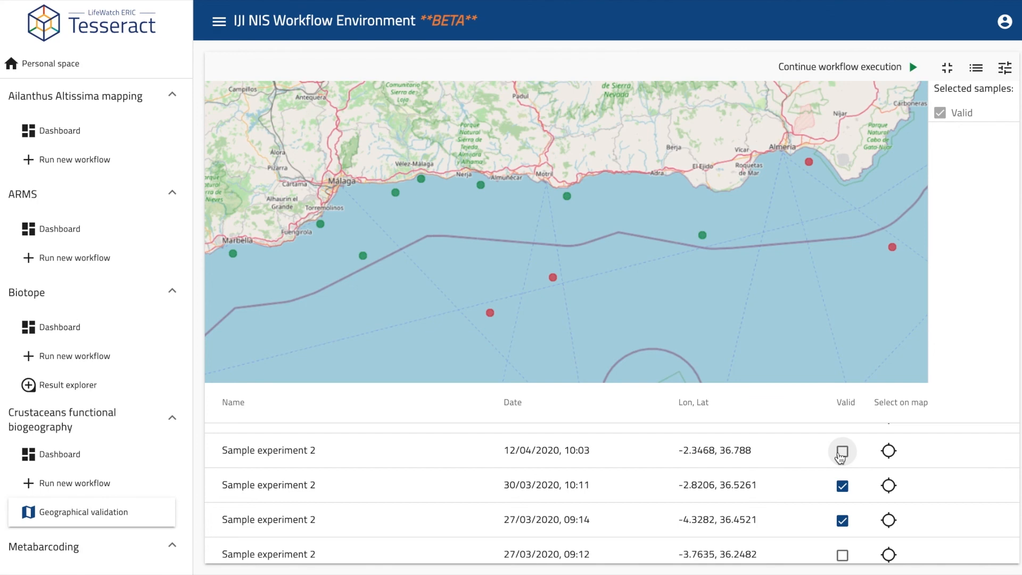
click(842, 453)
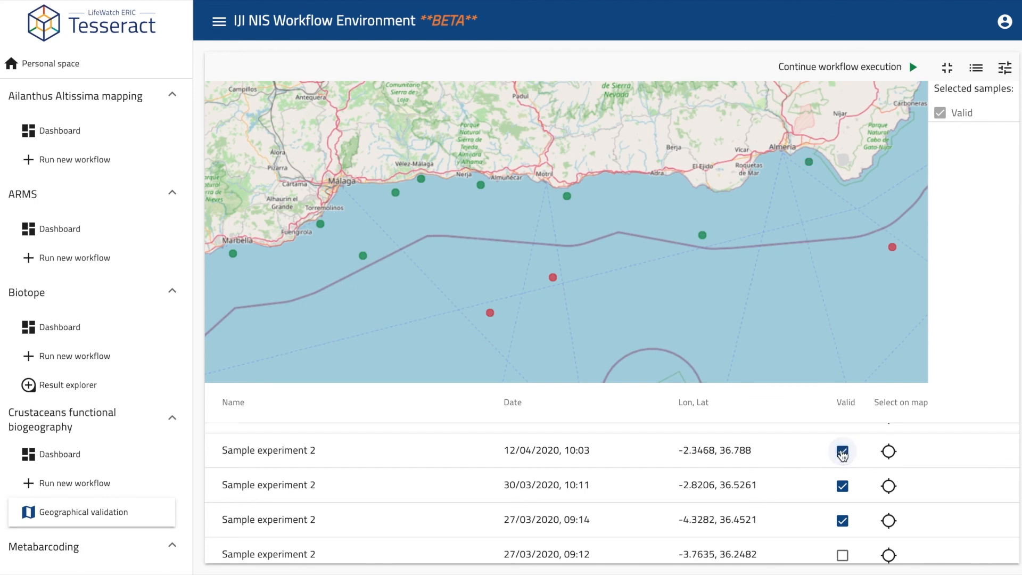
click(843, 453)
click(842, 453)
scroll(797, 459, up, 3)
click(1005, 69)
click(977, 68)
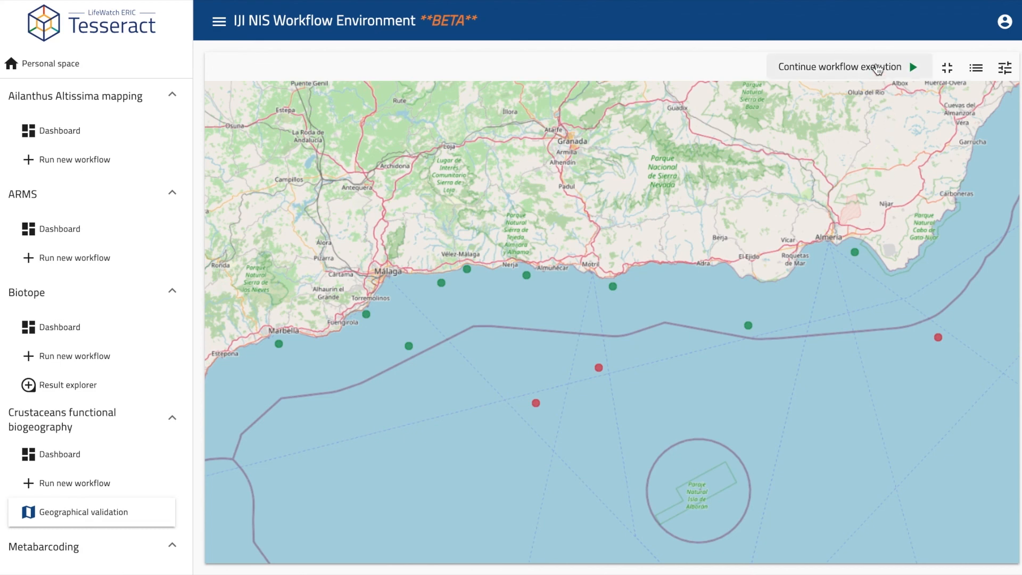
Step: Continue the workflow, dismiss the download bar, and collapse every sidebar group except Tools
click(878, 68)
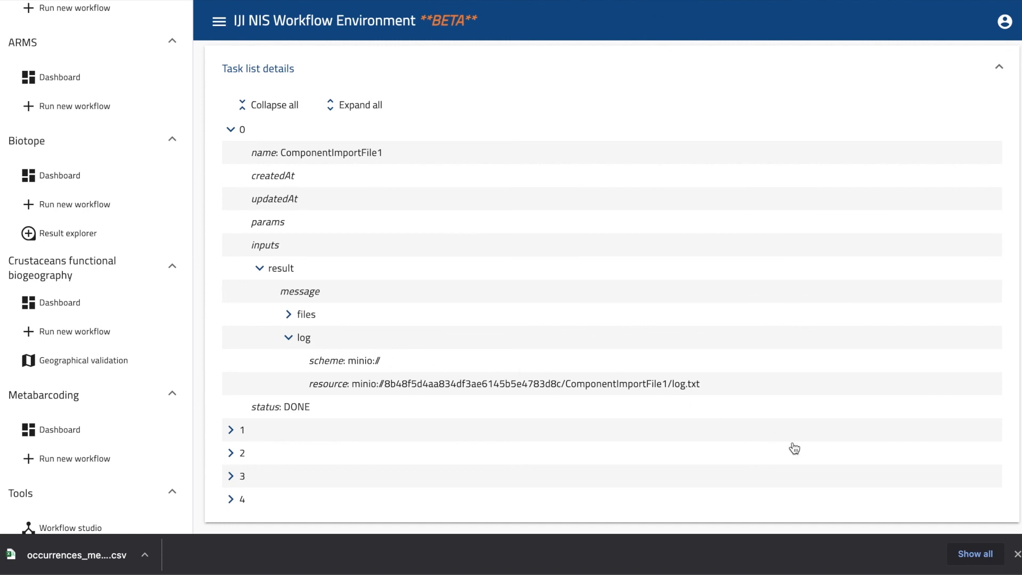
click(1017, 554)
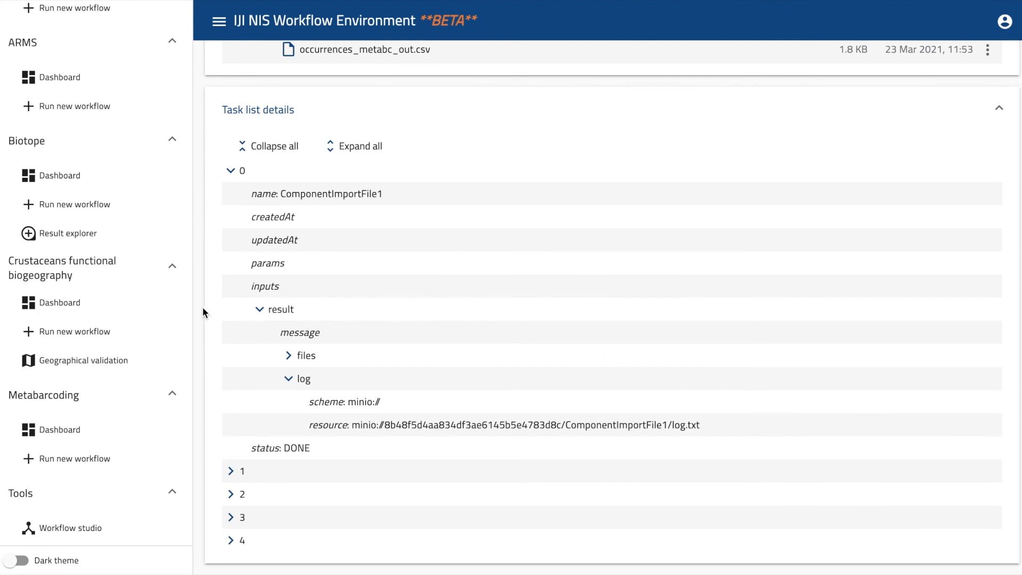
scroll(112, 170, up, 3)
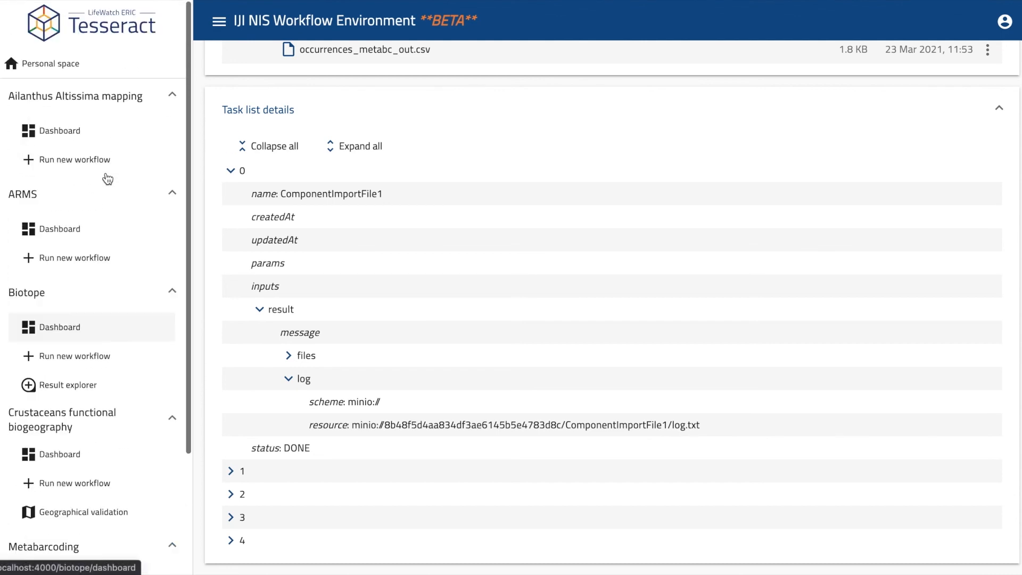
click(172, 96)
click(173, 133)
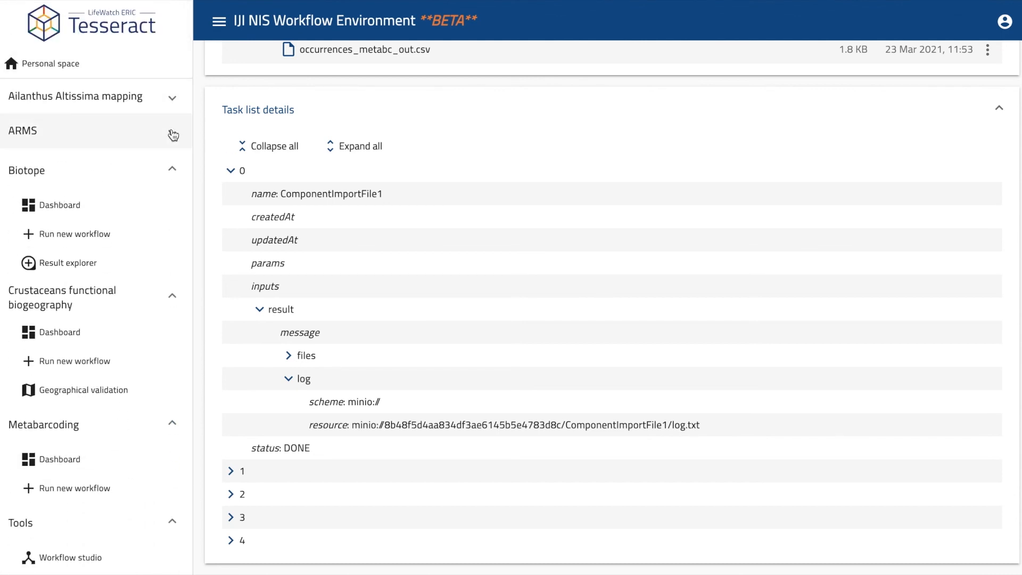
click(172, 167)
click(172, 199)
click(172, 226)
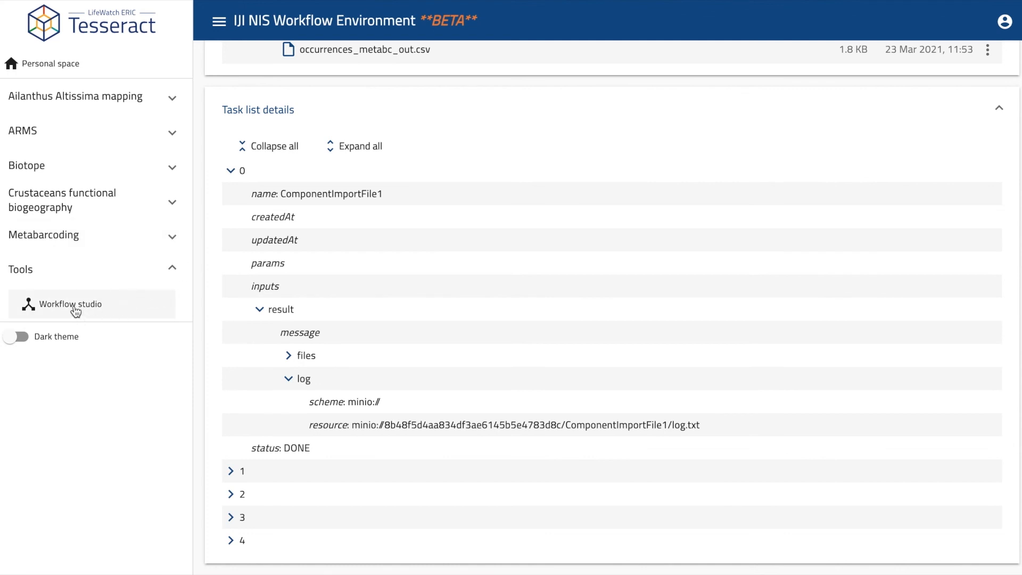
Step: In Workflow studio, place PEMA and WoRMS and wire Generate TSV and Read fastq files through them into WRIMS
click(75, 310)
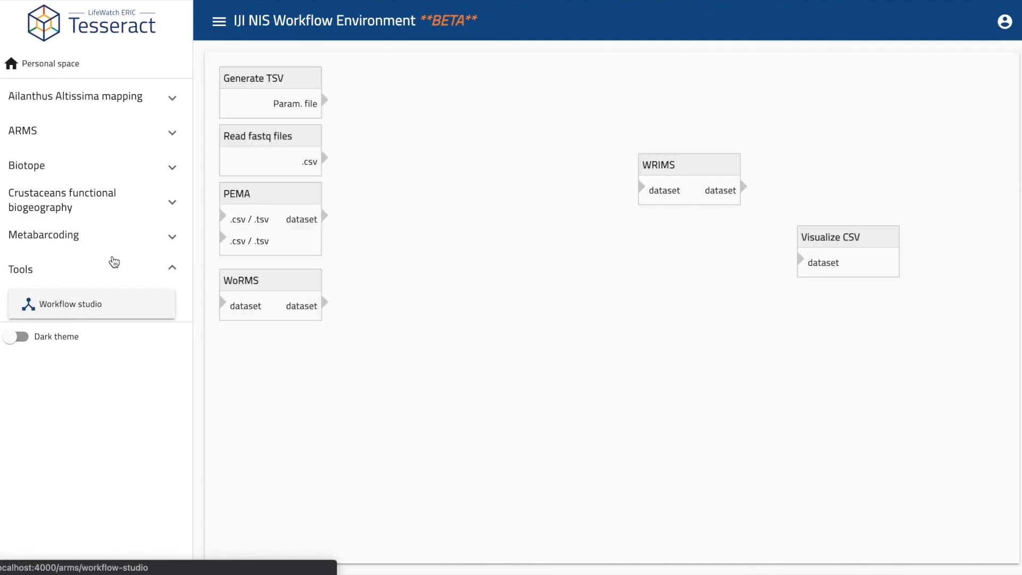
drag(270, 196, 457, 91)
drag(324, 100, 415, 123)
drag(292, 274, 407, 188)
drag(324, 158, 339, 216)
drag(440, 215, 418, 143)
drag(463, 87, 594, 70)
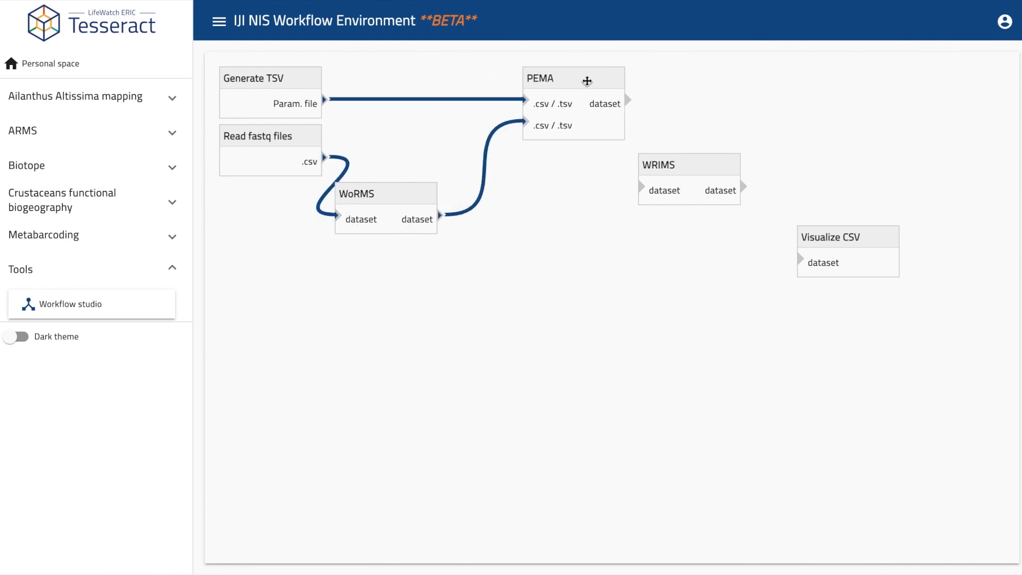
drag(629, 100, 652, 190)
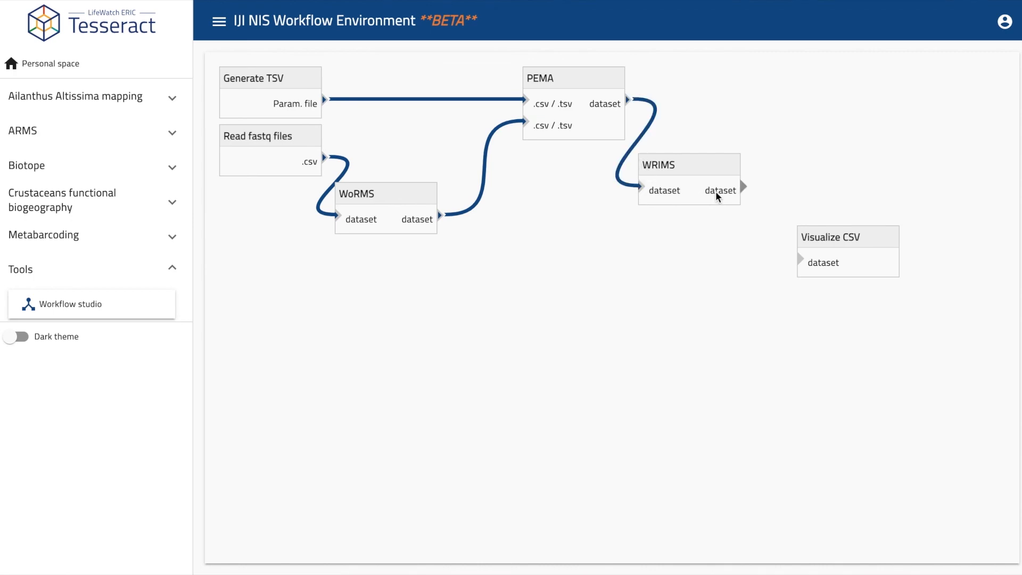